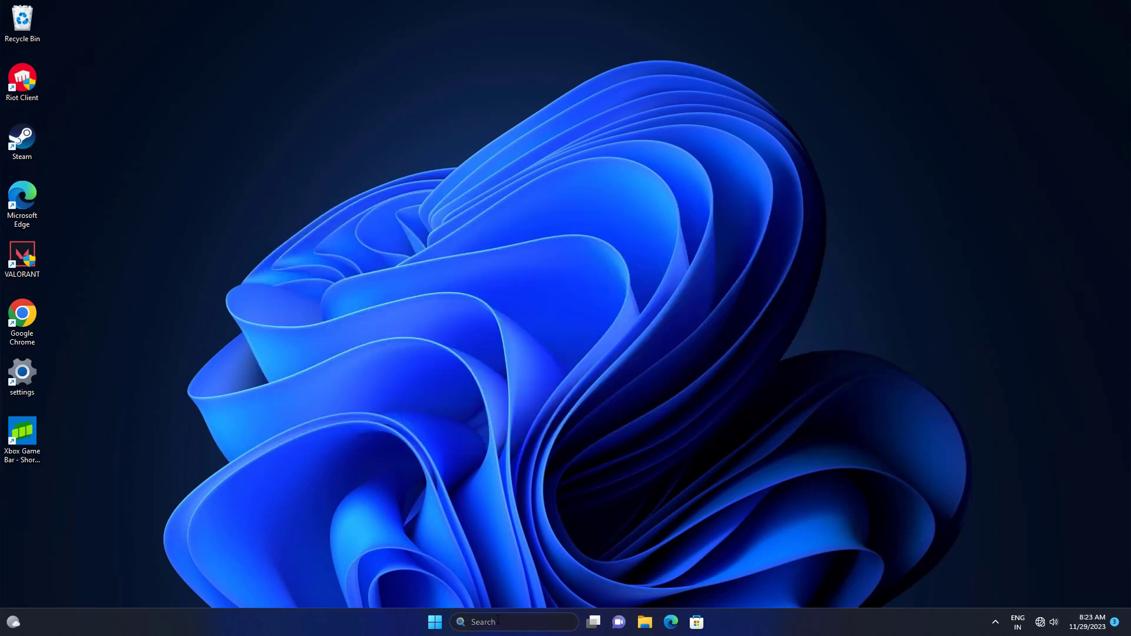
- Launch Services from a 'serv' search and jump to the Windows Audio entry
left_click(499, 621)
type("ser")
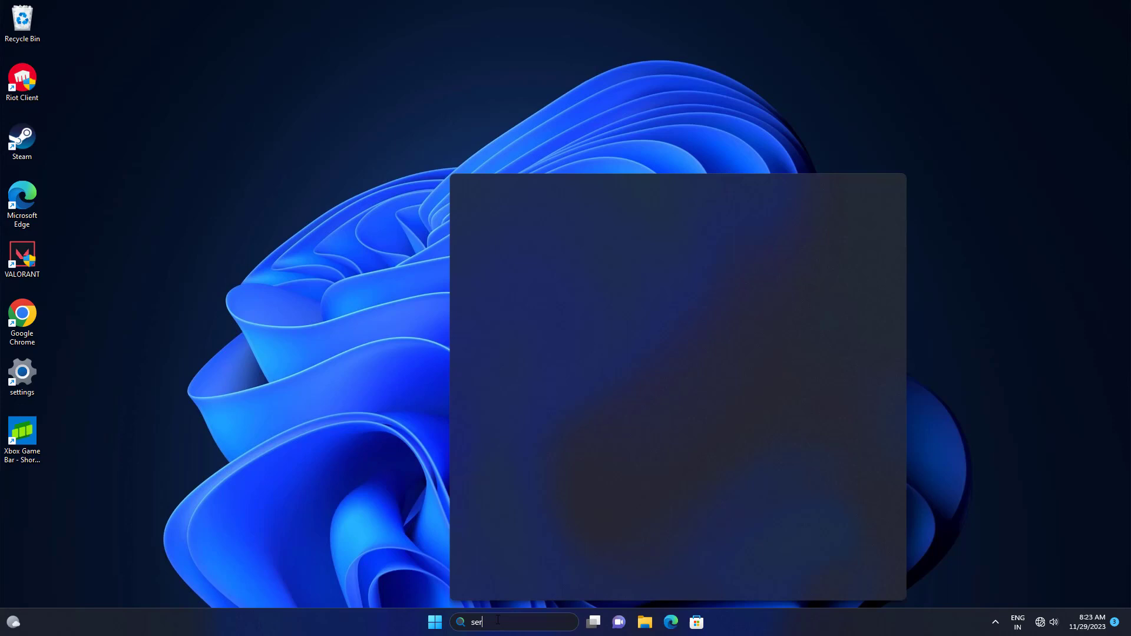
type("v")
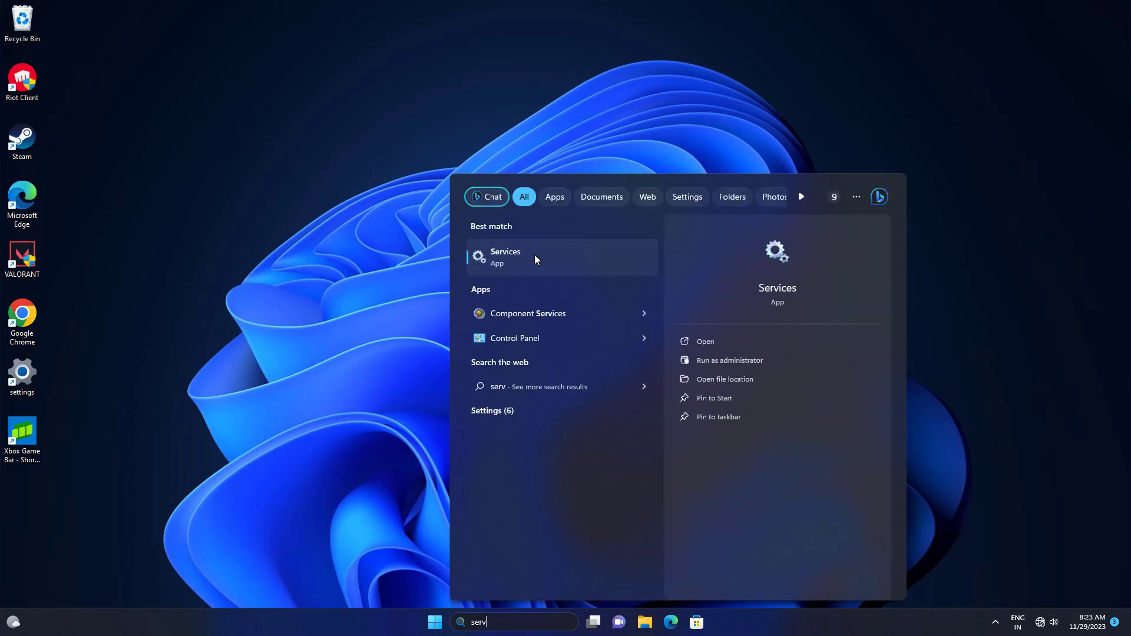
left_click(527, 252)
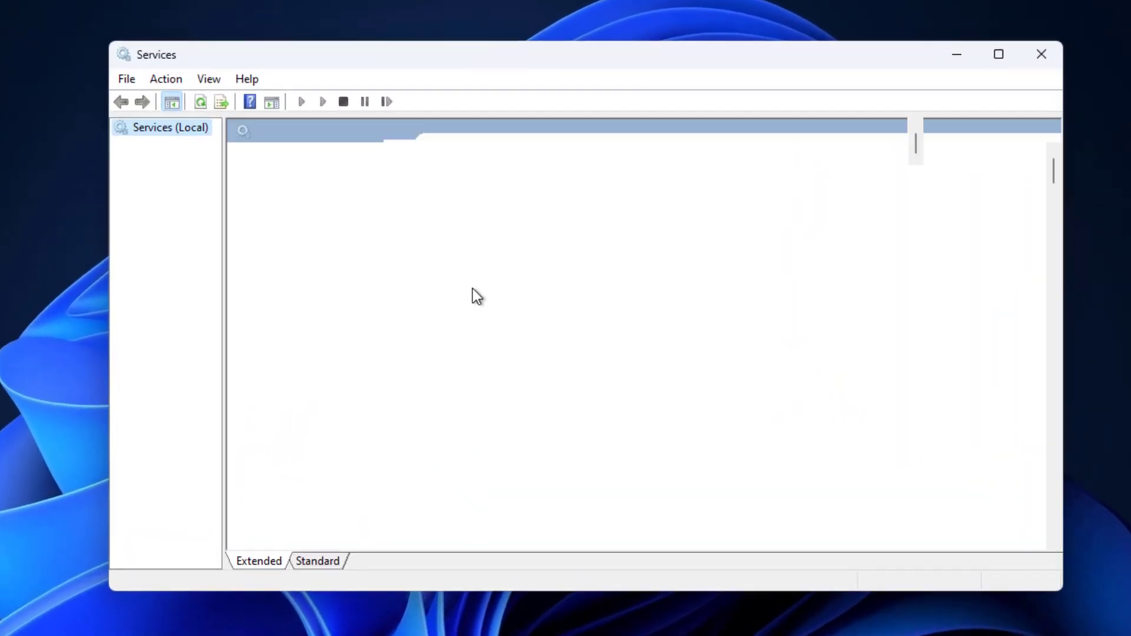
left_click(473, 369)
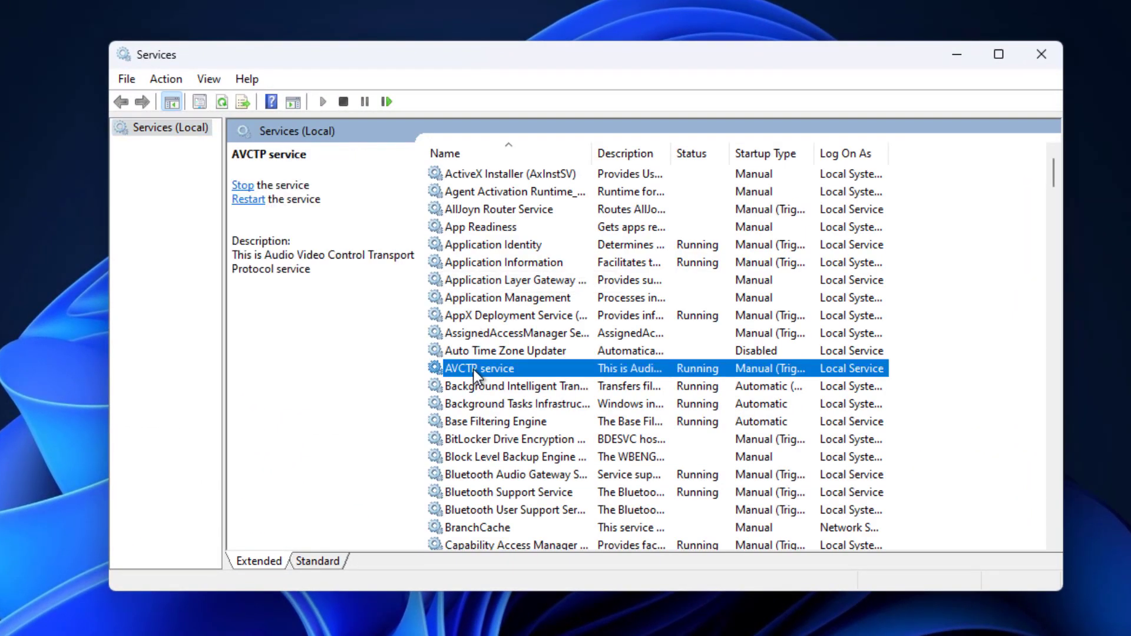
type("win")
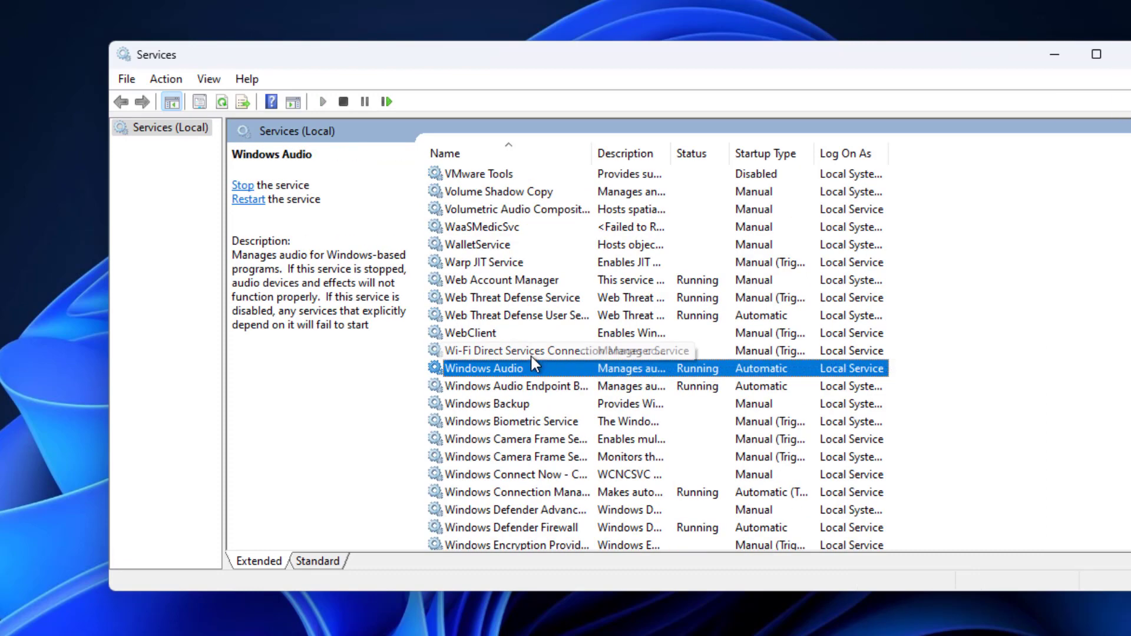
- Make Windows Audio log on as Local System with desktop interaction, apply, and acknowledge the restart warning
right_click(531, 363)
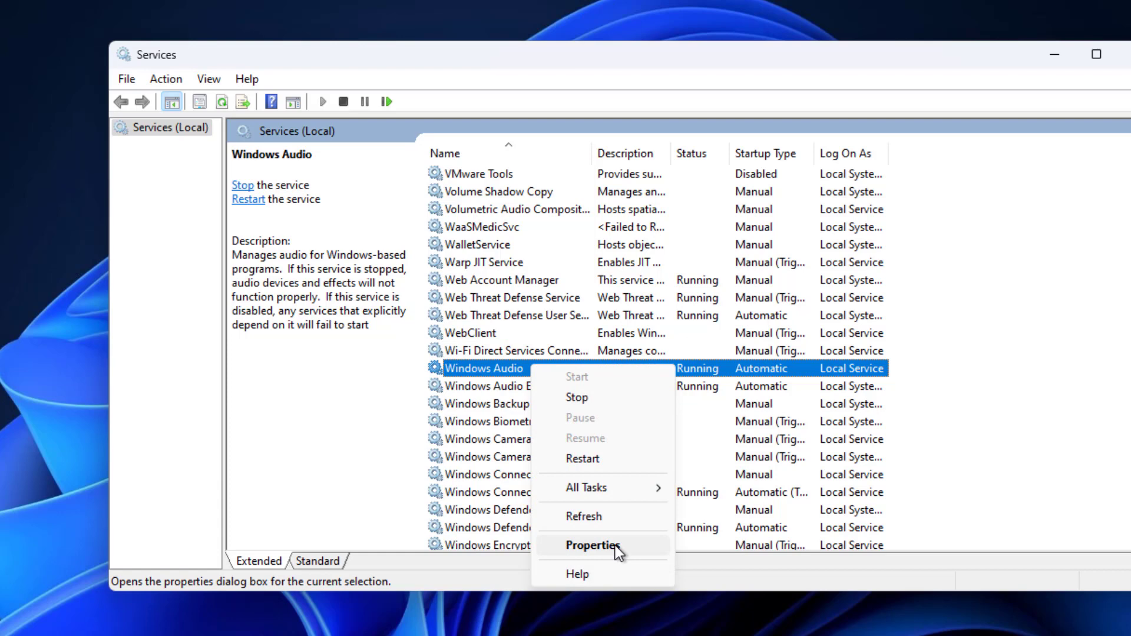
left_click(615, 545)
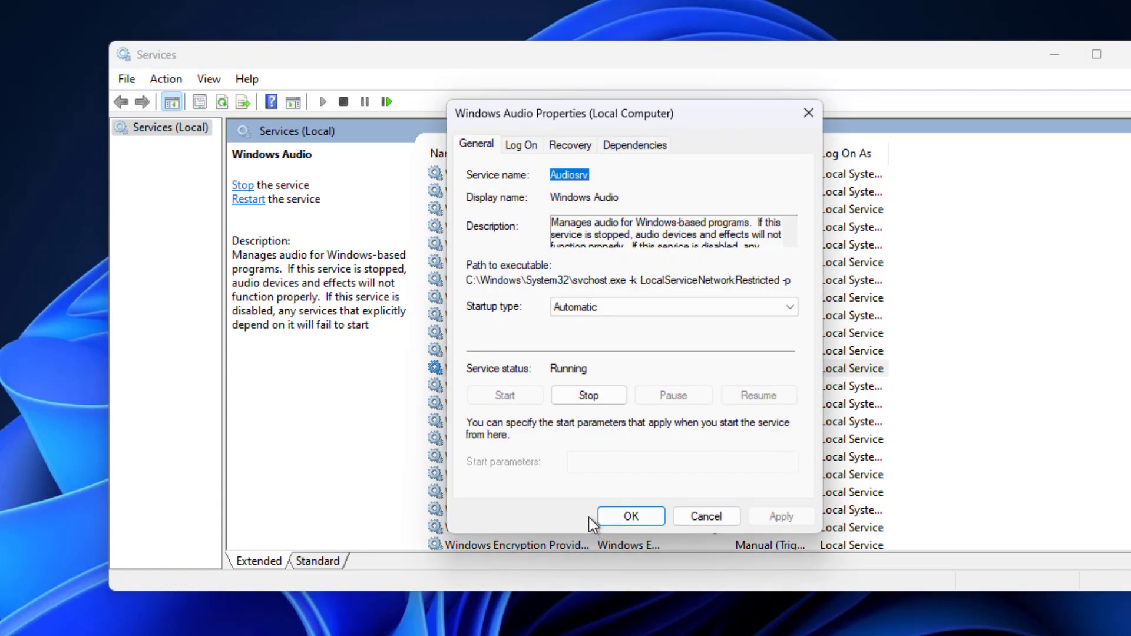
left_click(518, 142)
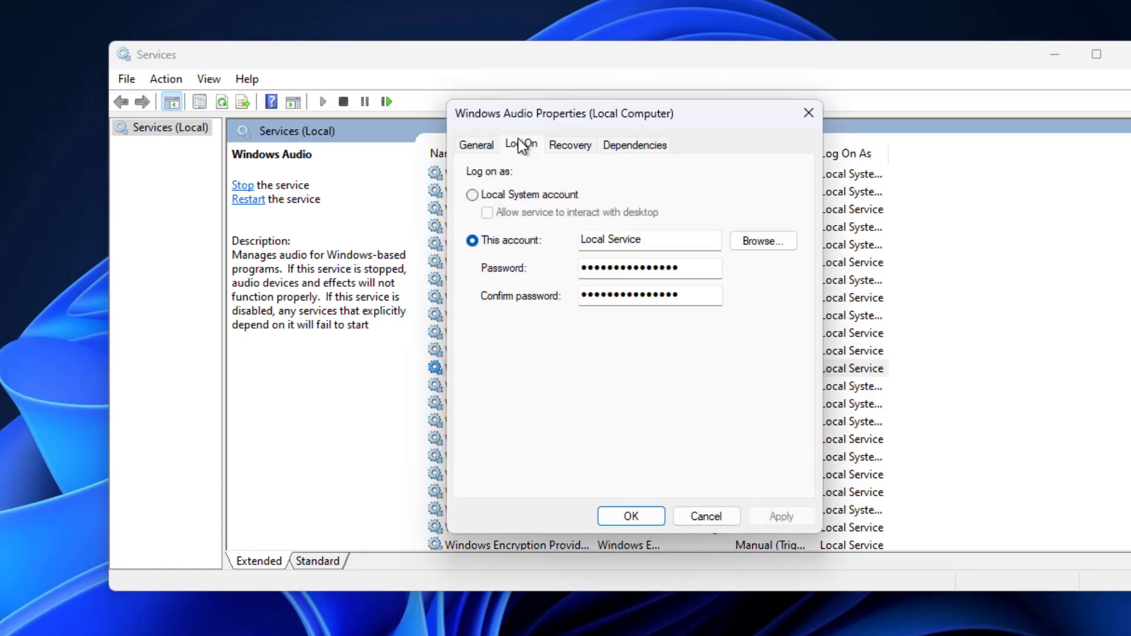
left_click(476, 196)
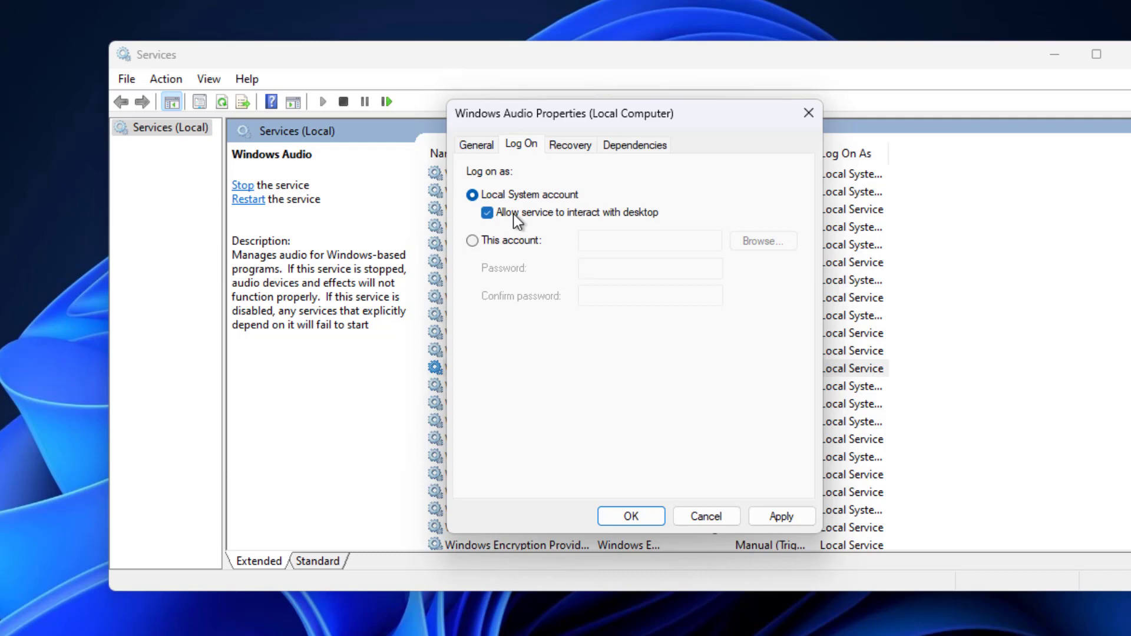
left_click(782, 516)
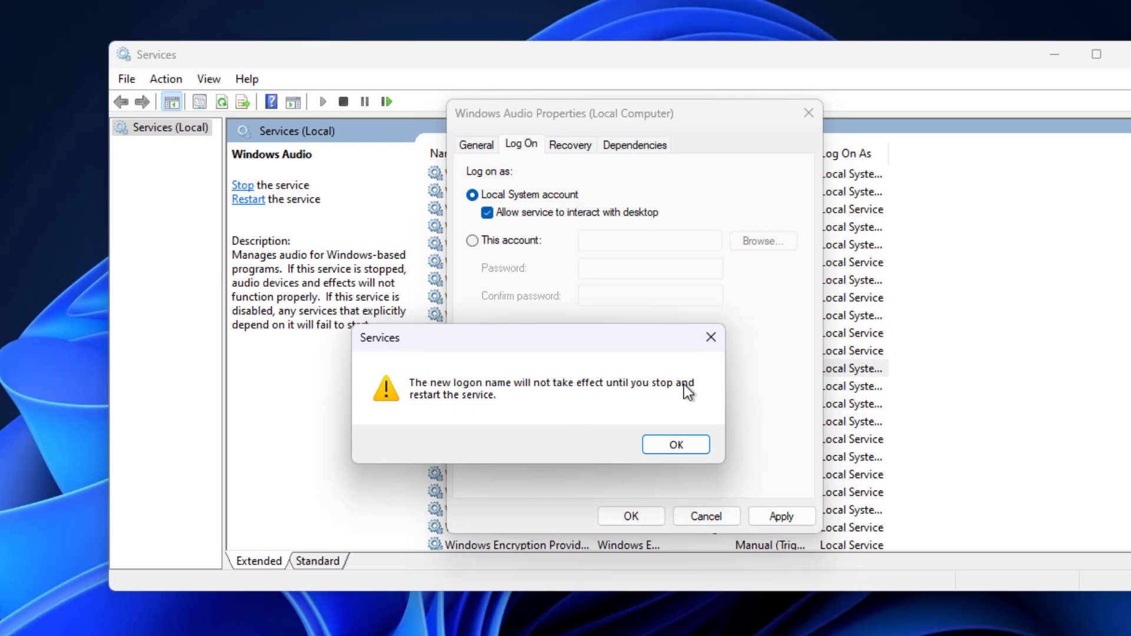
left_click(676, 444)
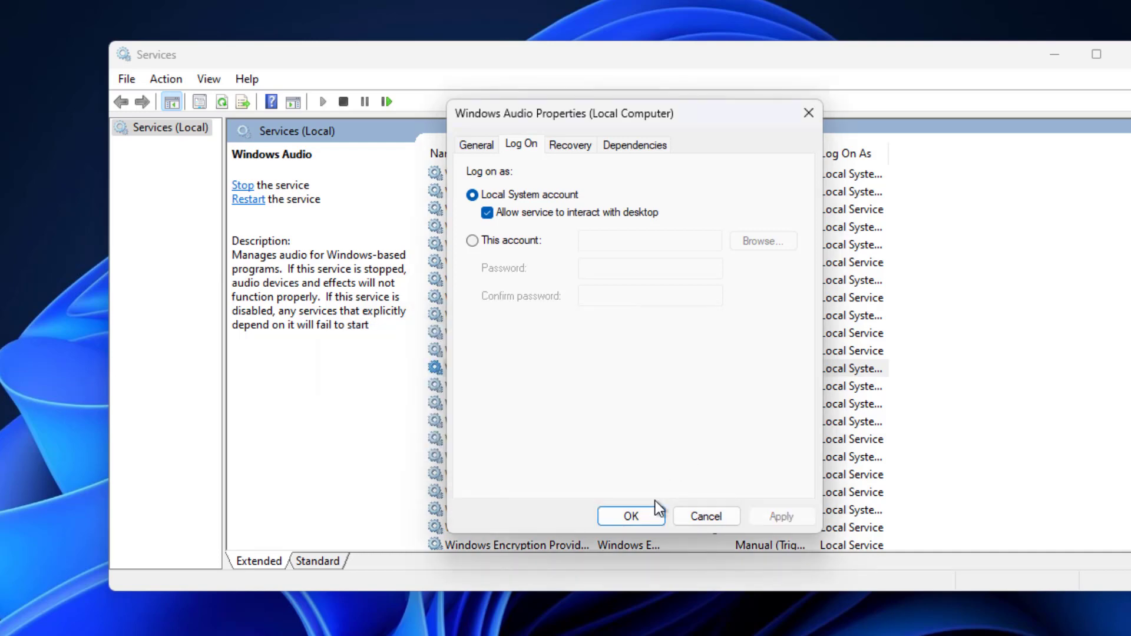
- Close Windows Audio properties, then allow Windows Audio Endpoint Builder desktop interaction and apply
left_click(648, 518)
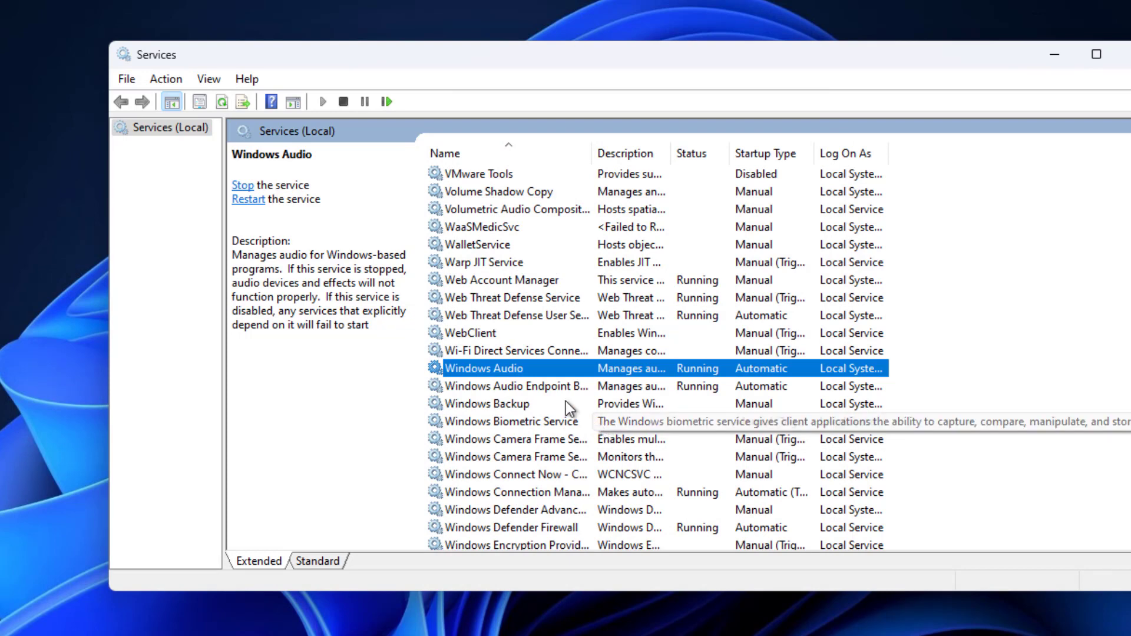
left_click(518, 388)
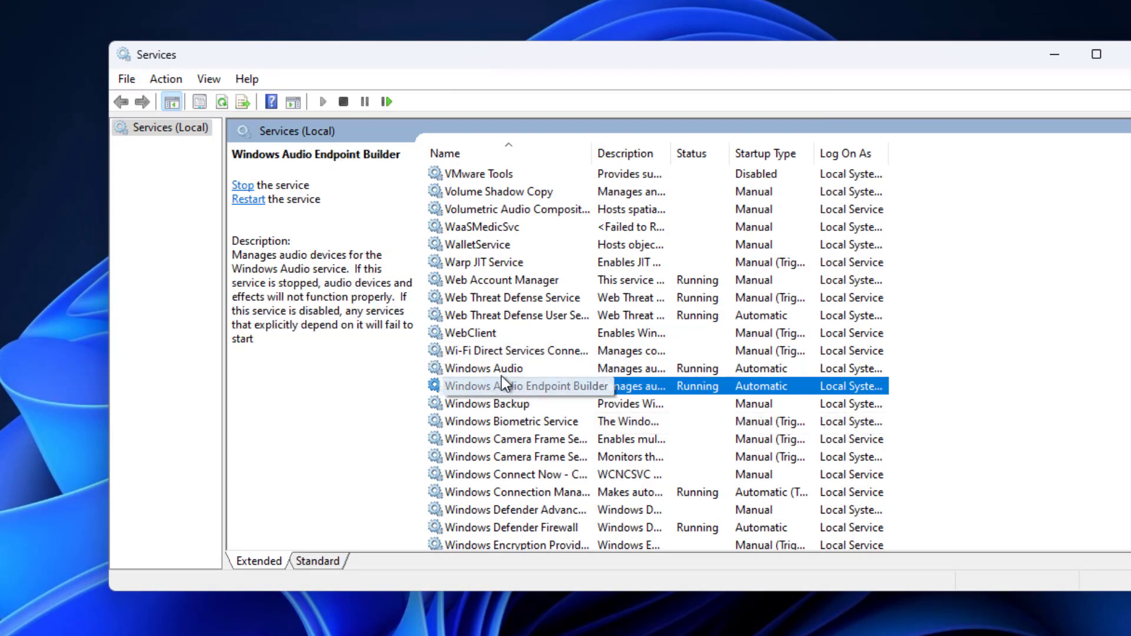
right_click(539, 383)
left_click(609, 557)
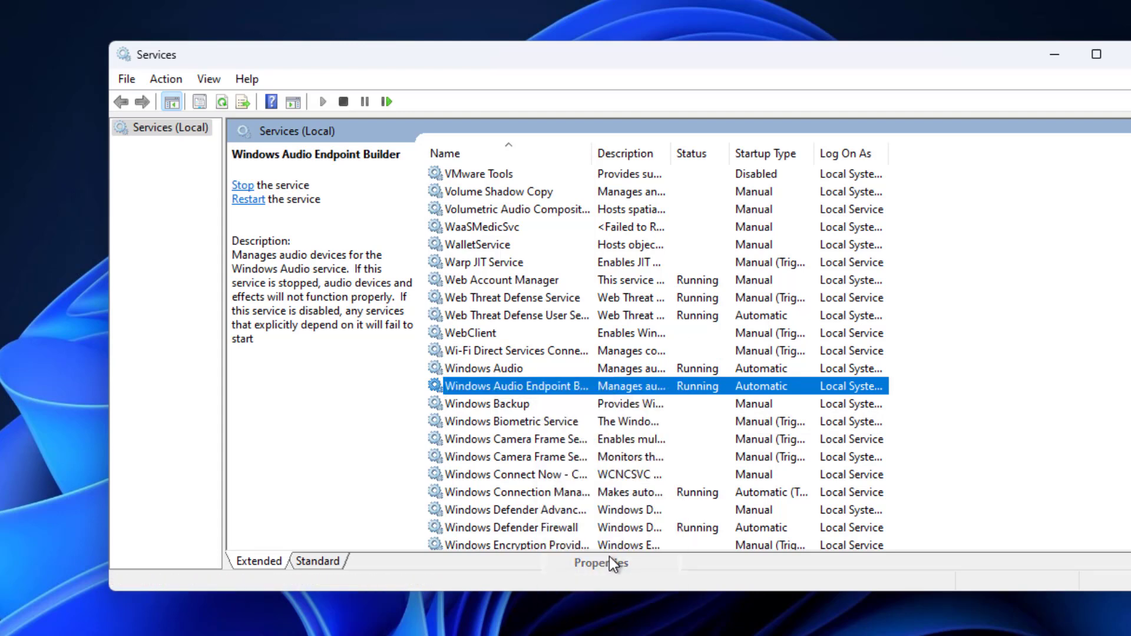
left_click(521, 145)
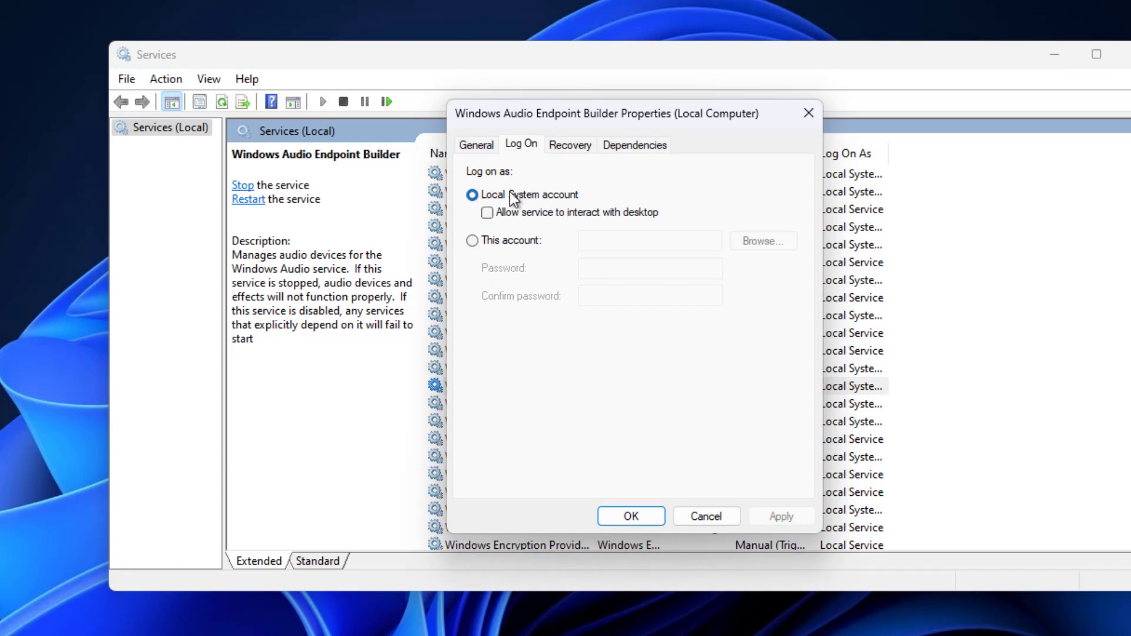
left_click(487, 212)
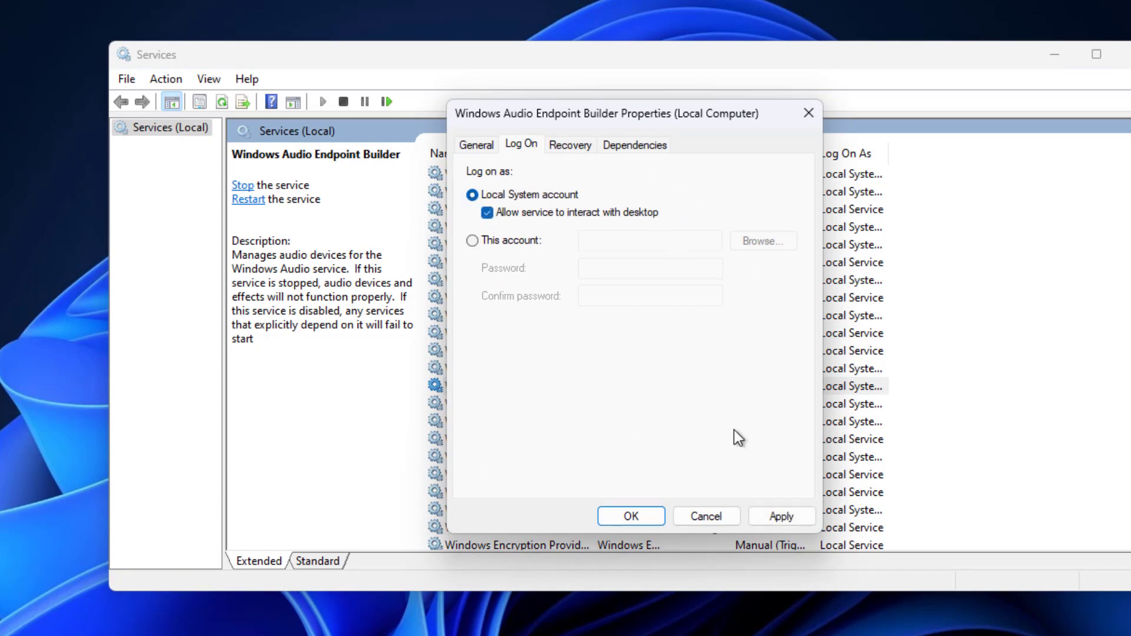
left_click(781, 517)
left_click(631, 516)
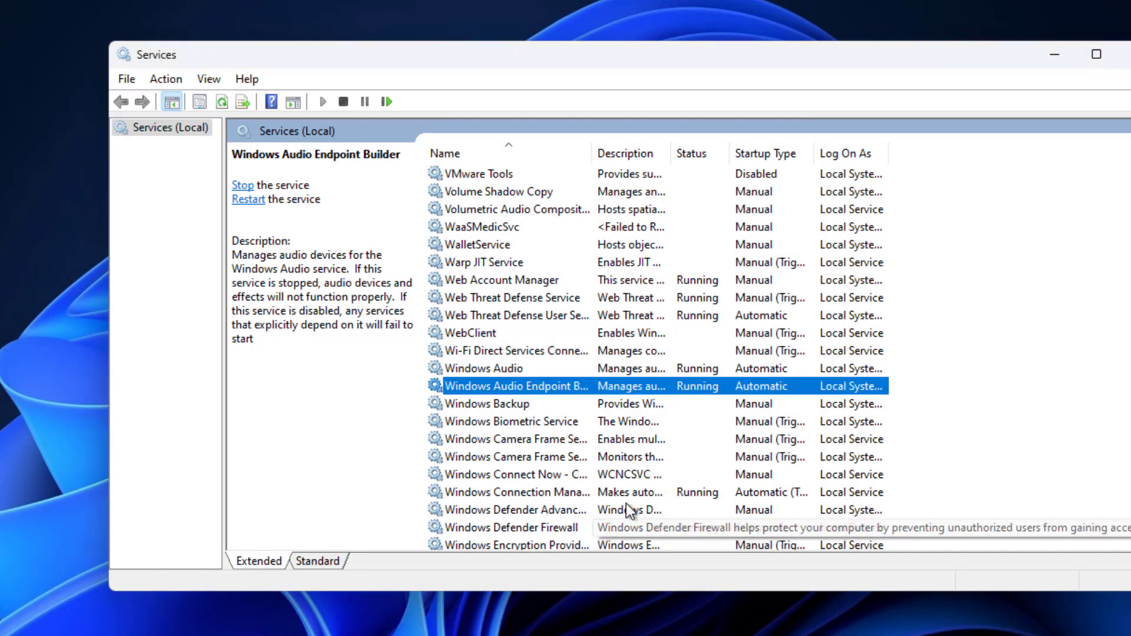
- Restart Windows Audio Endpoint Builder, confirming that Windows Audio restarts too
right_click(519, 385)
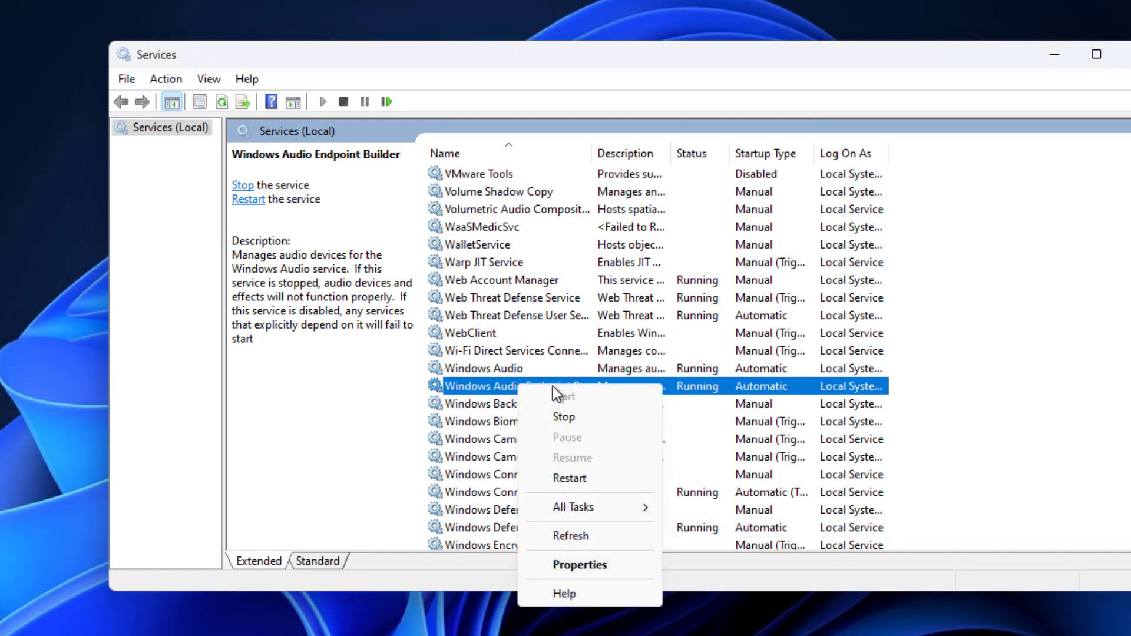
left_click(579, 472)
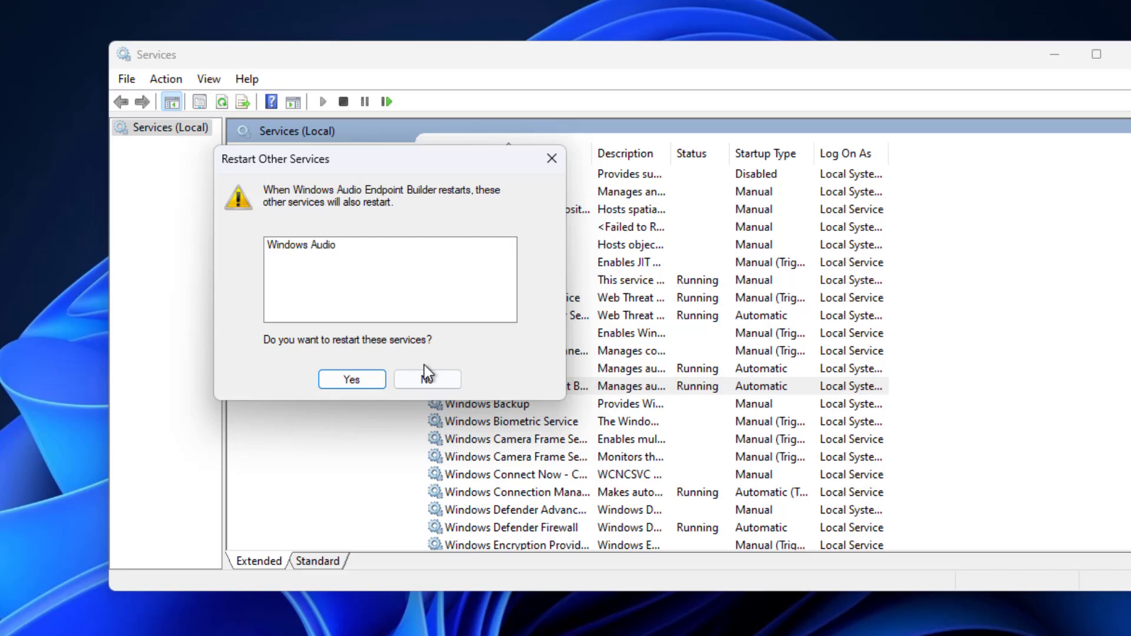
left_click(360, 375)
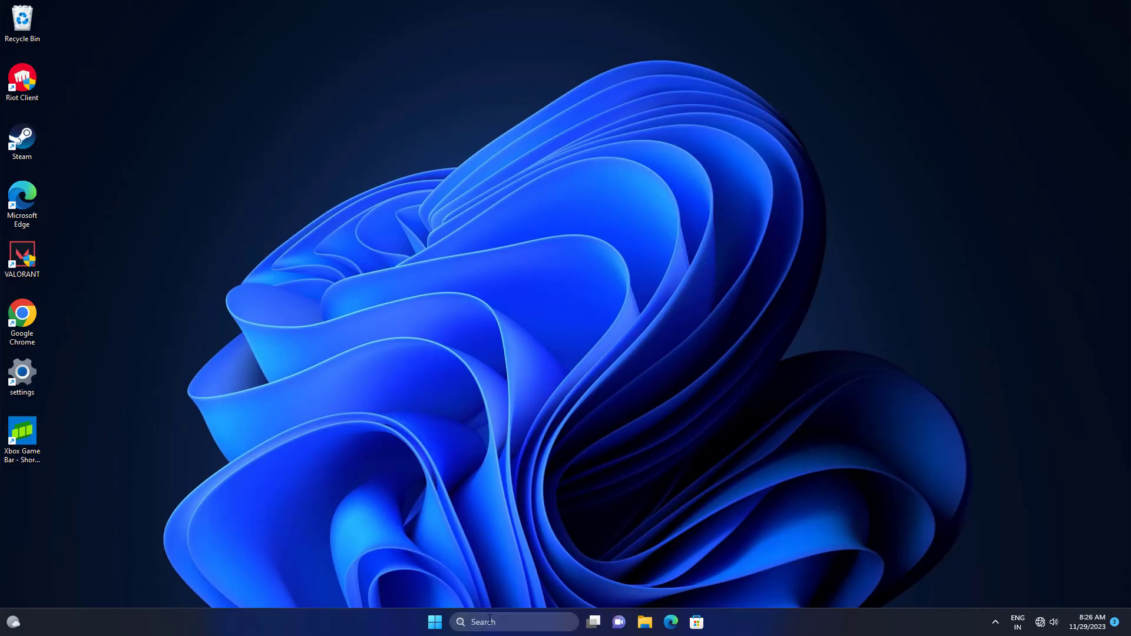
- Run Registry Editor as administrator from a 'reg' search and approve the UAC prompt
left_click(490, 622)
type("r")
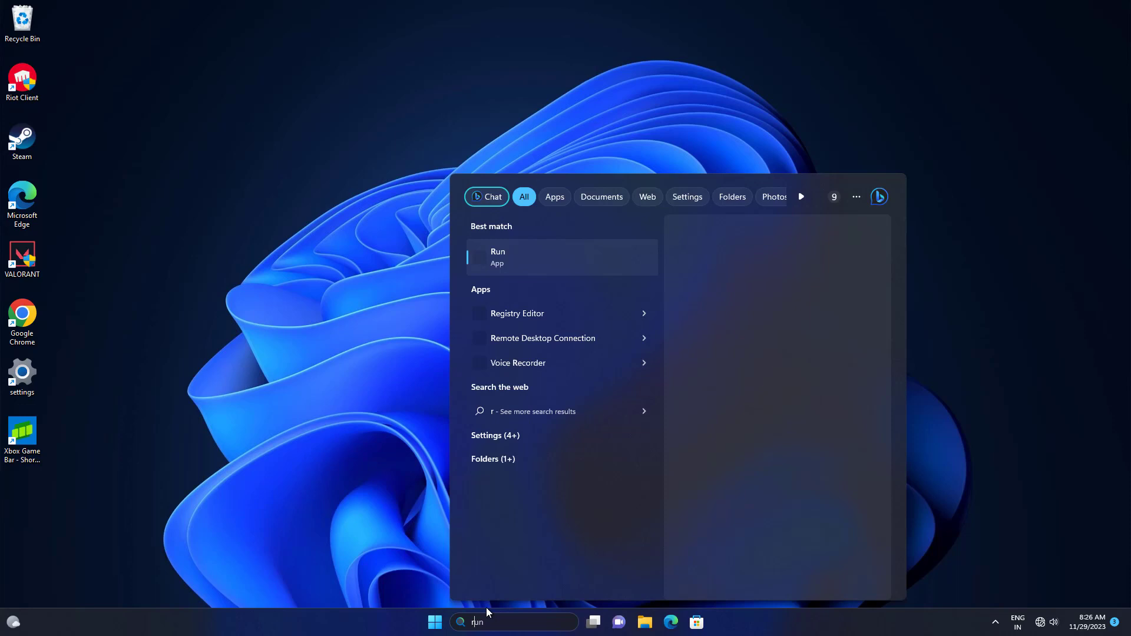
type("eg")
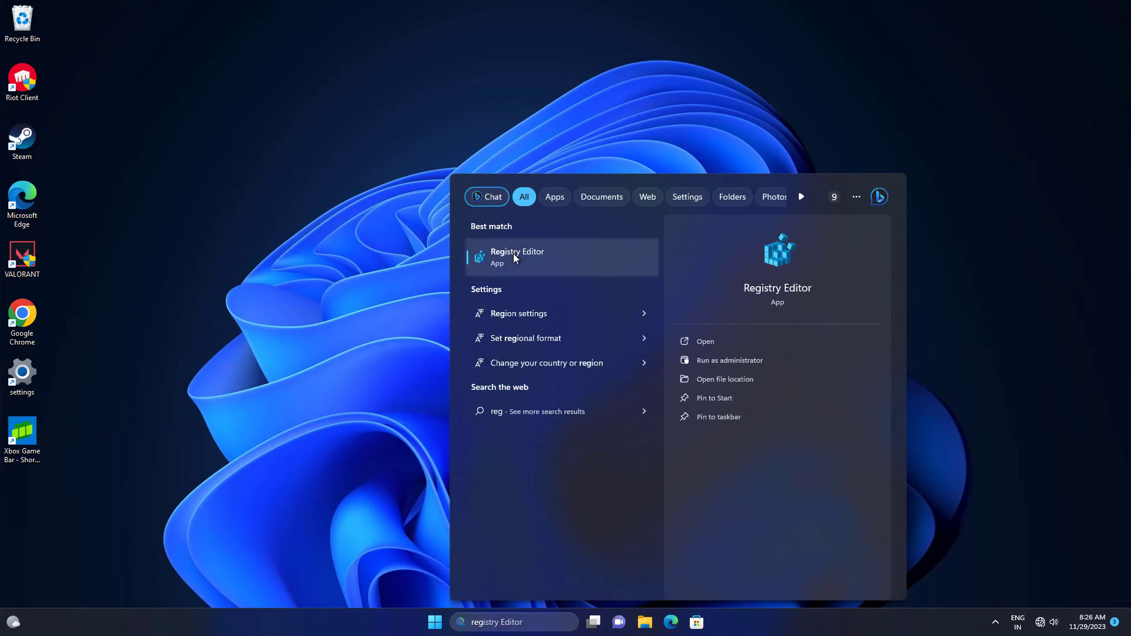
right_click(610, 265)
left_click(606, 268)
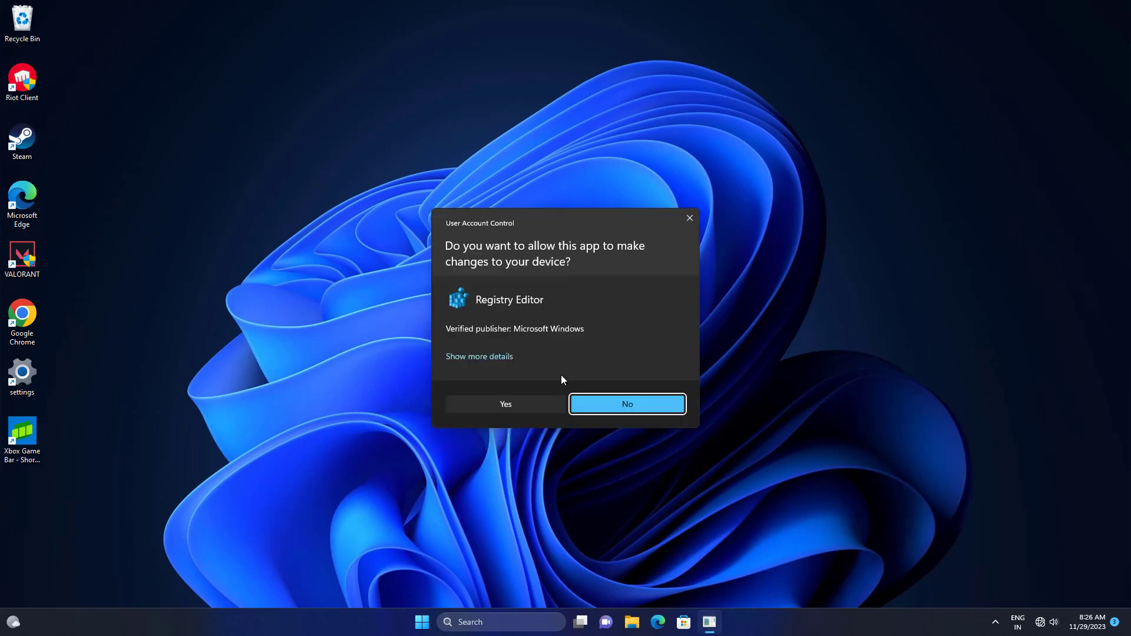
left_click(543, 401)
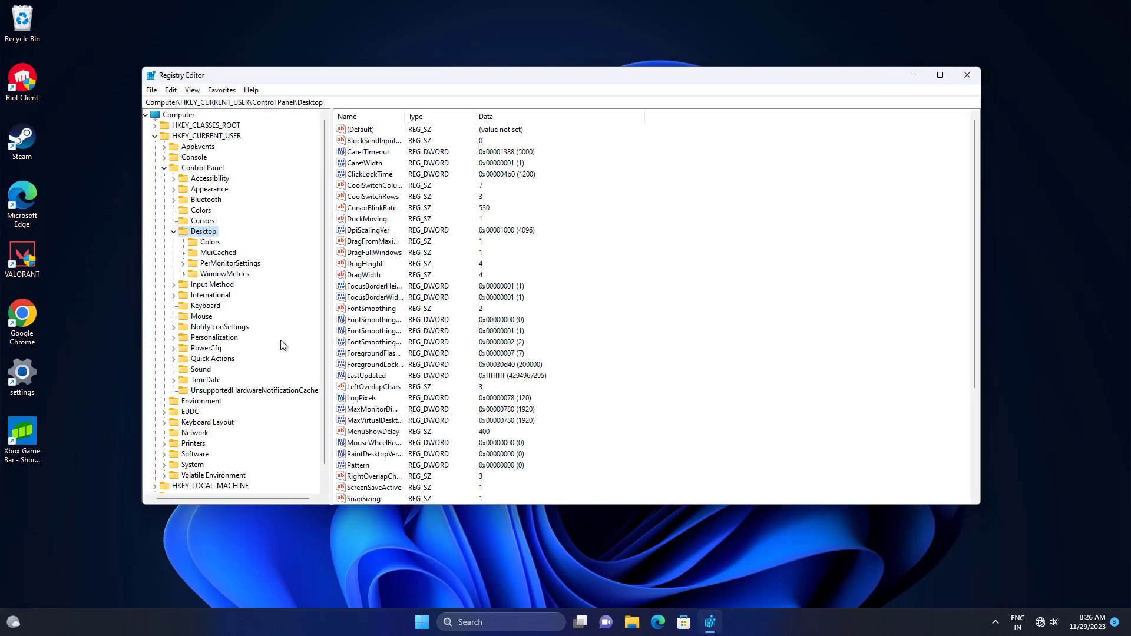
- Collapse the Desktop, Control Panel and HKEY_CURRENT_USER branches
left_click(175, 232)
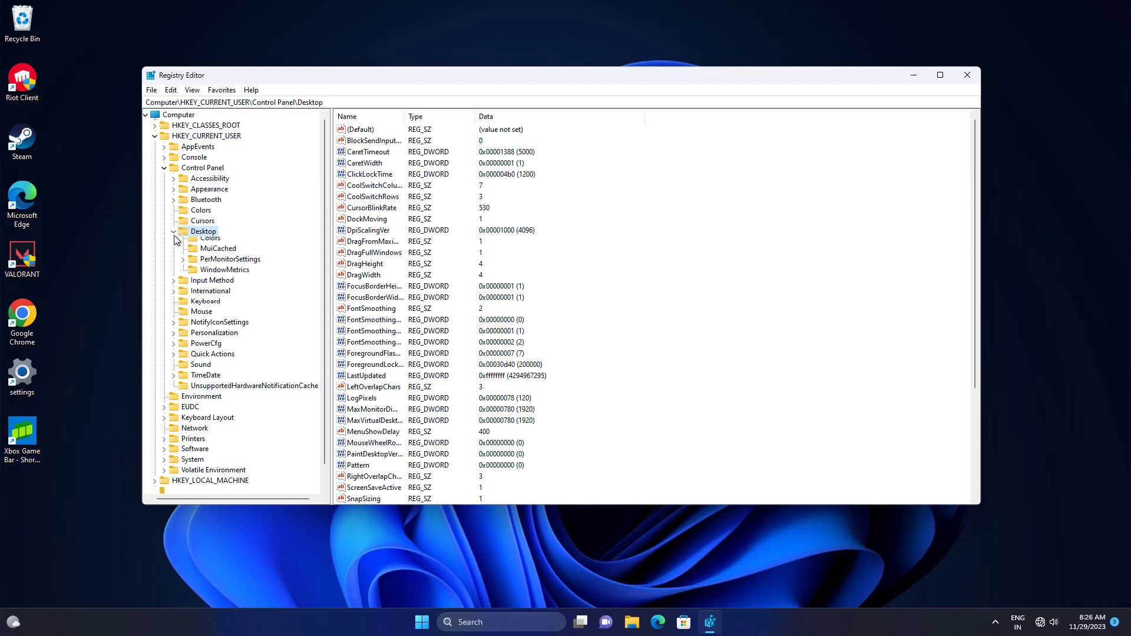
left_click(166, 168)
left_click(160, 136)
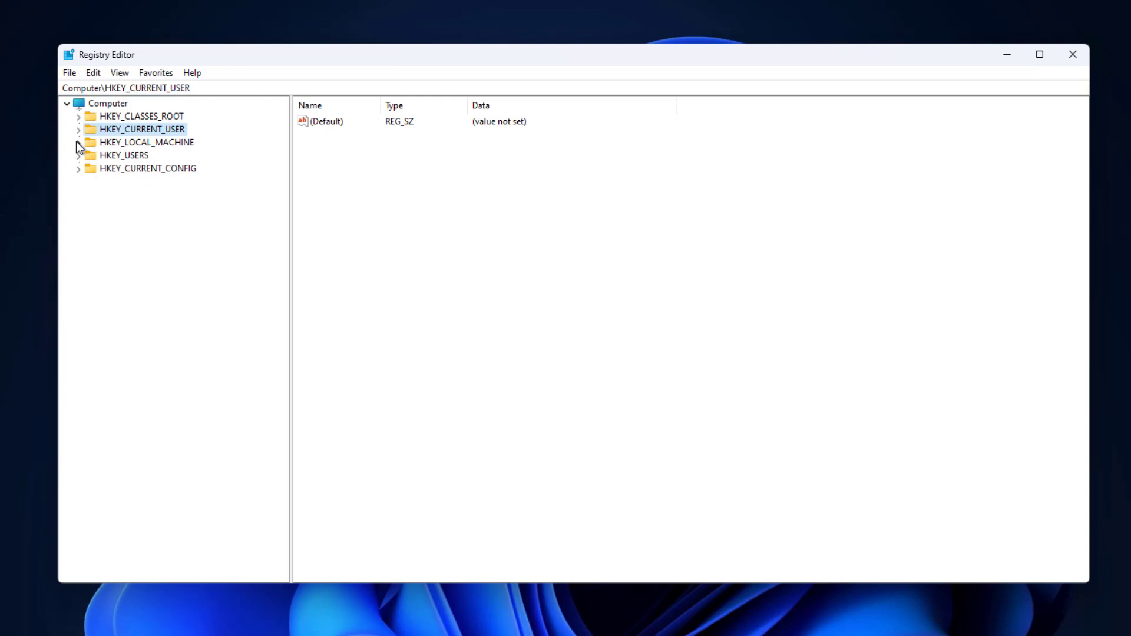
- Navigate HKEY_LOCAL_MACHINE\SYSTEM\CurrentControlSet\Services to the Audiosrv key and expand it
left_click(78, 142)
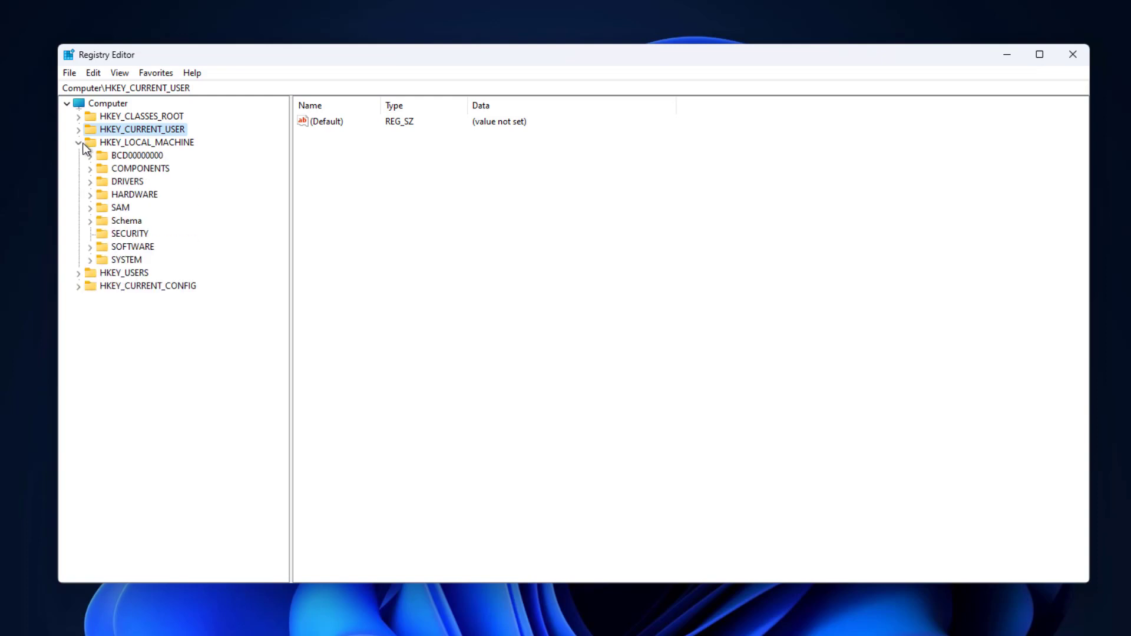
left_click(91, 259)
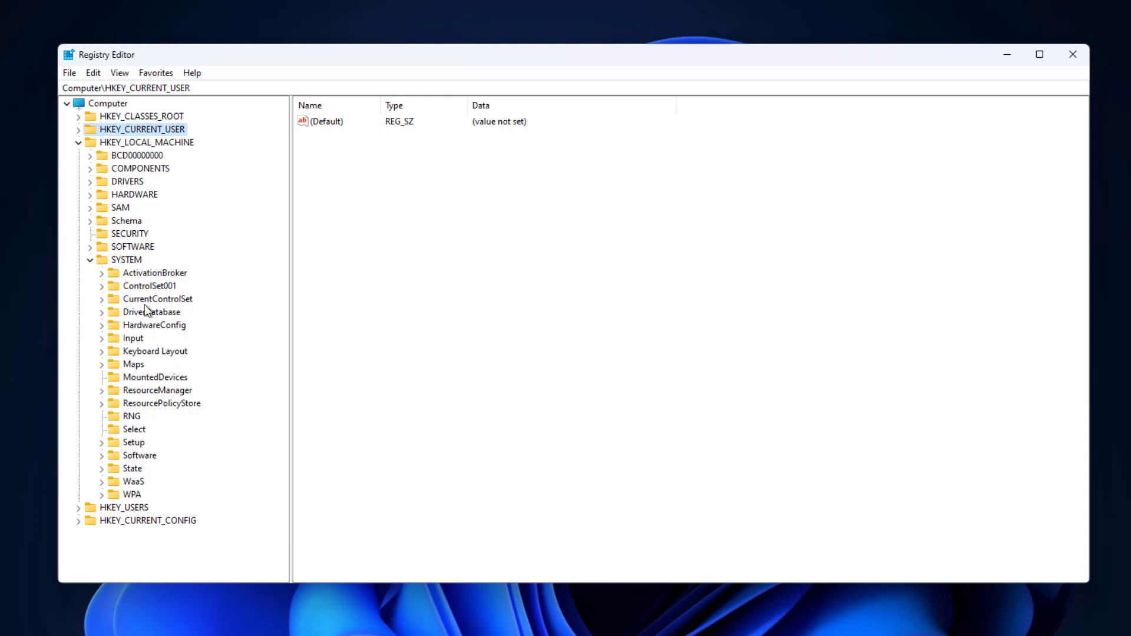
left_click(102, 299)
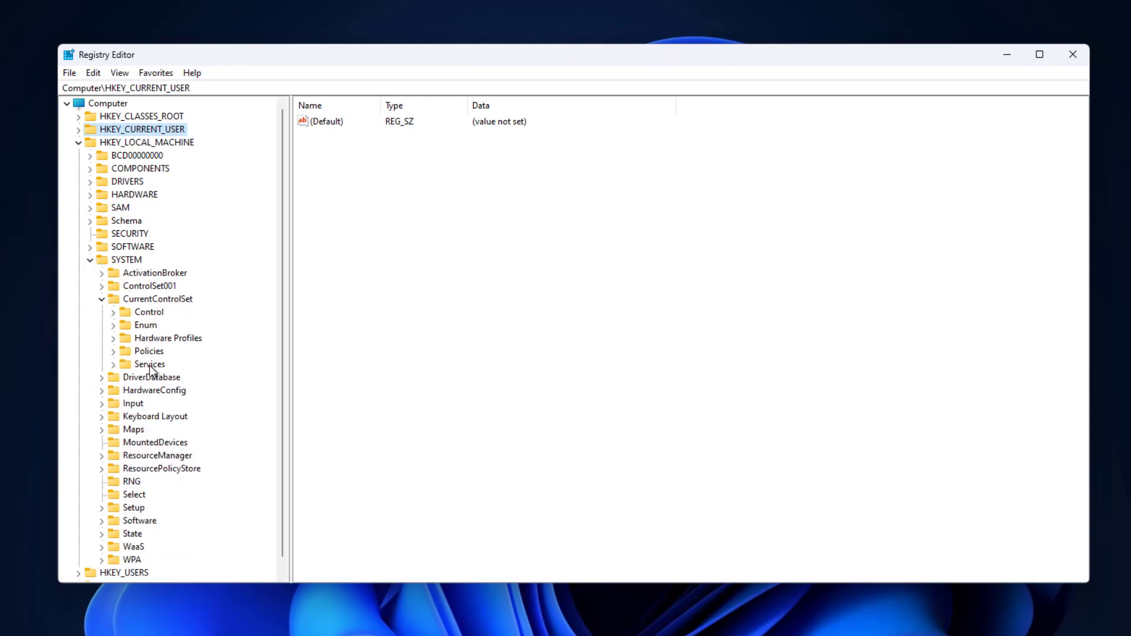
left_click(114, 366)
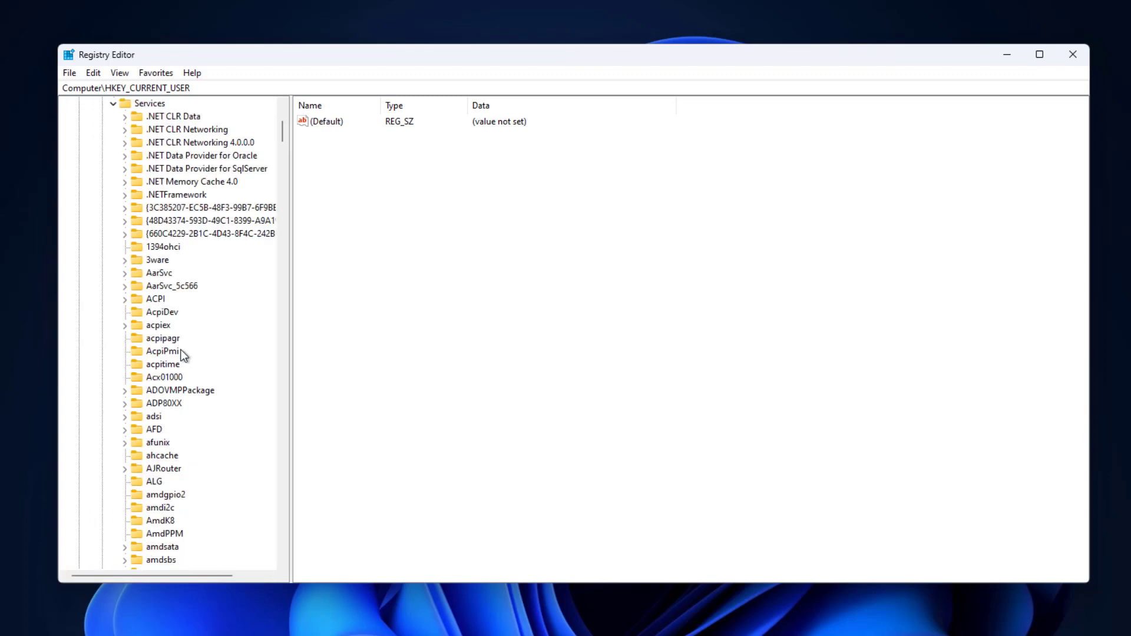
scroll(180, 349, "down", 2)
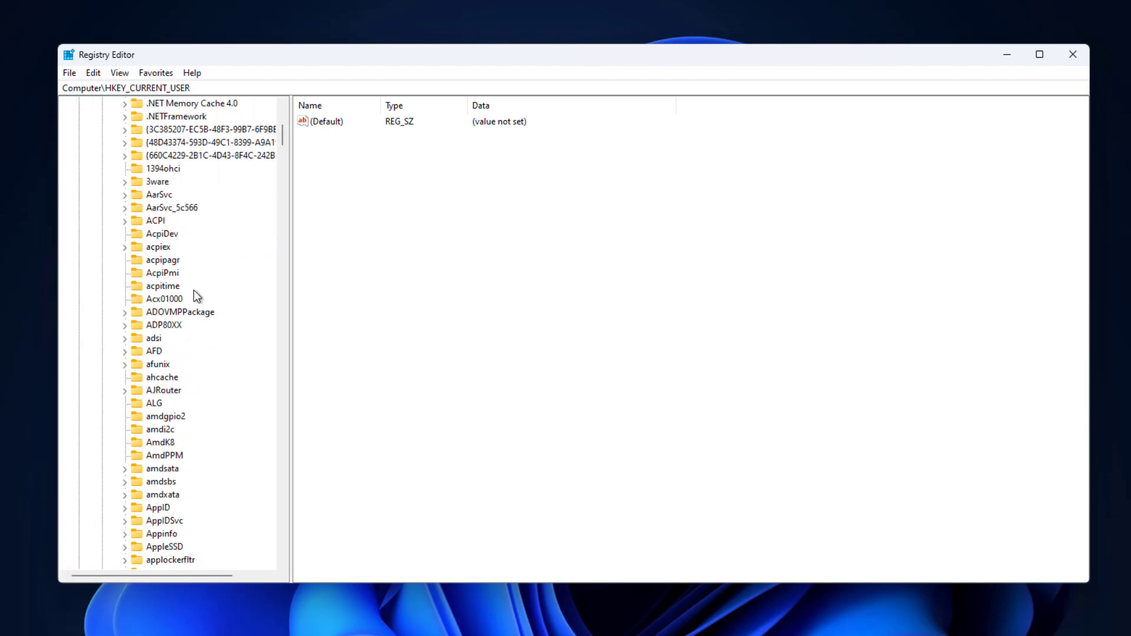
scroll(197, 294, "down", 3)
scroll(196, 294, "down", 3)
scroll(197, 295, "down", 3)
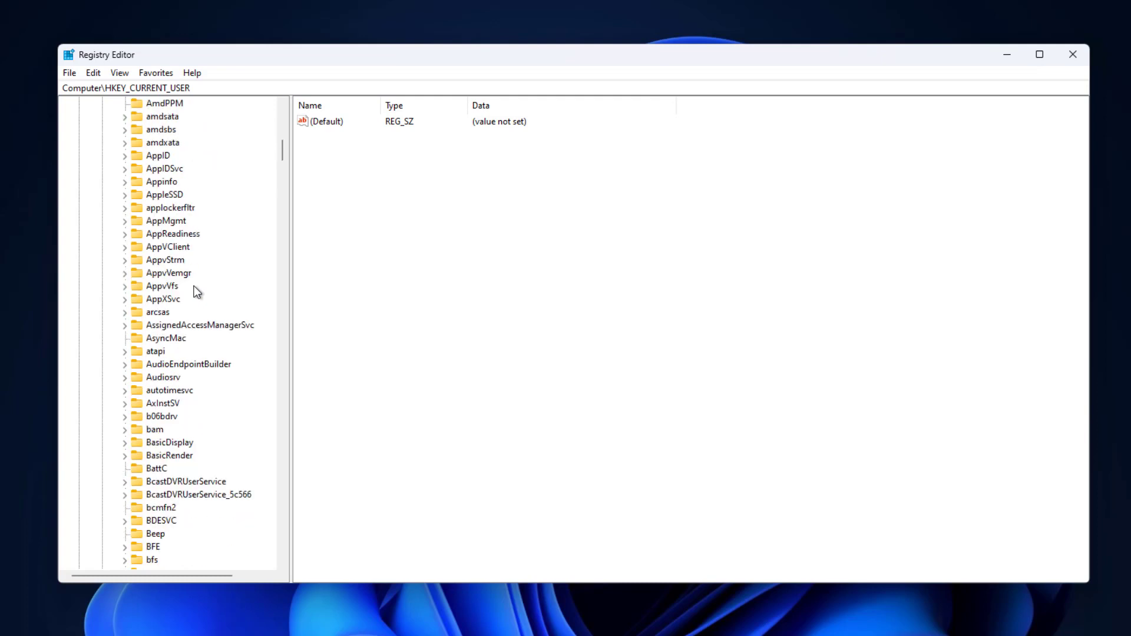
scroll(196, 292, "down", 2)
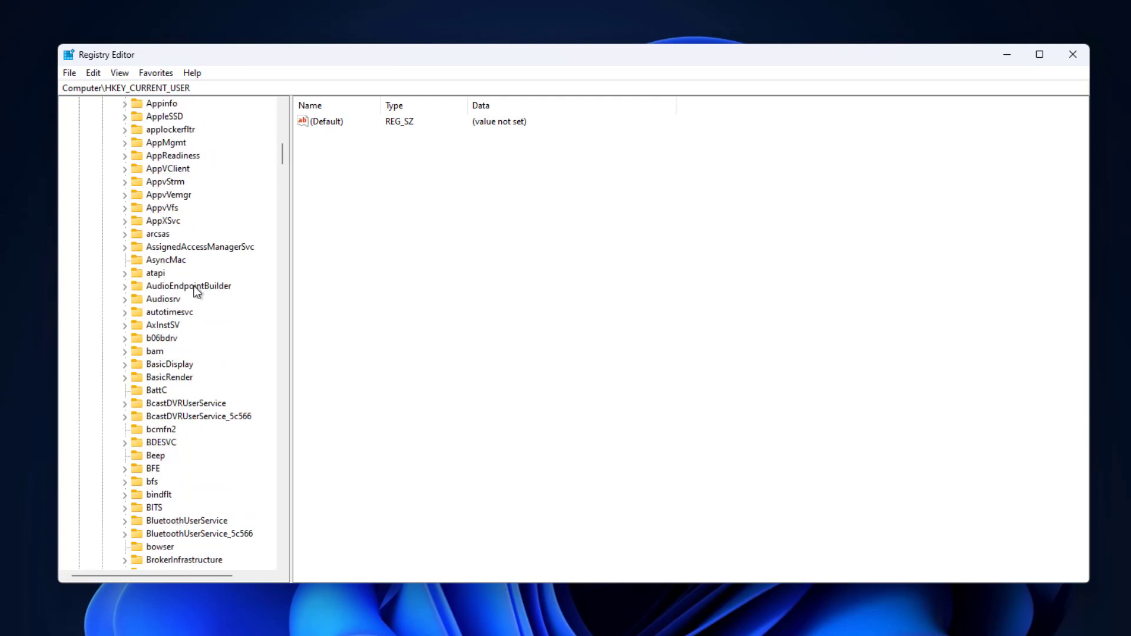
left_click(164, 300)
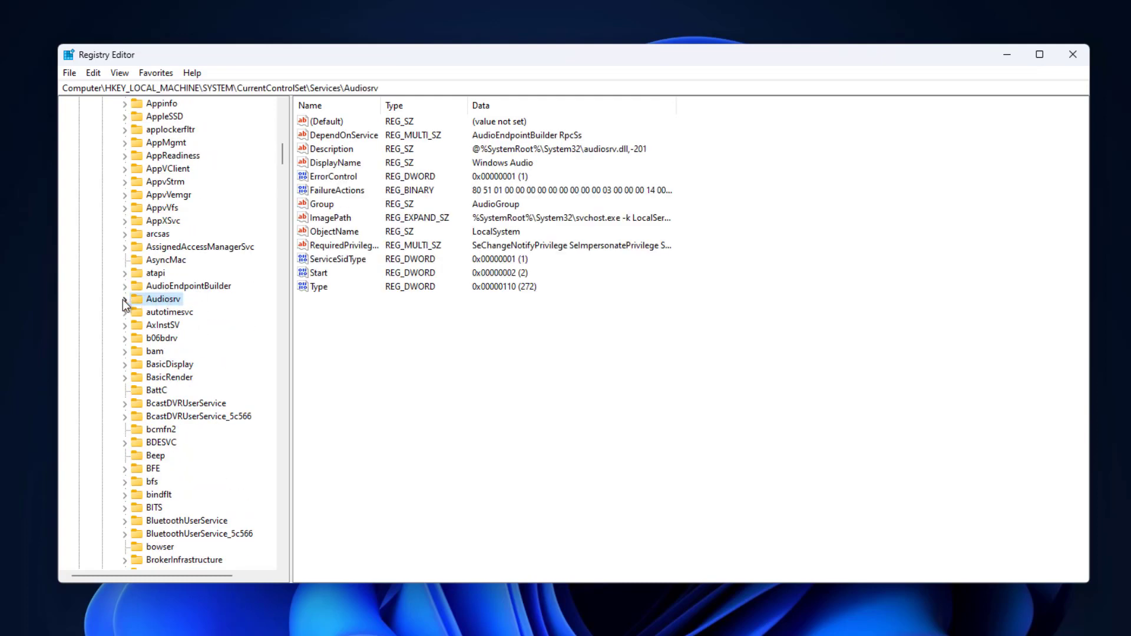
left_click(125, 299)
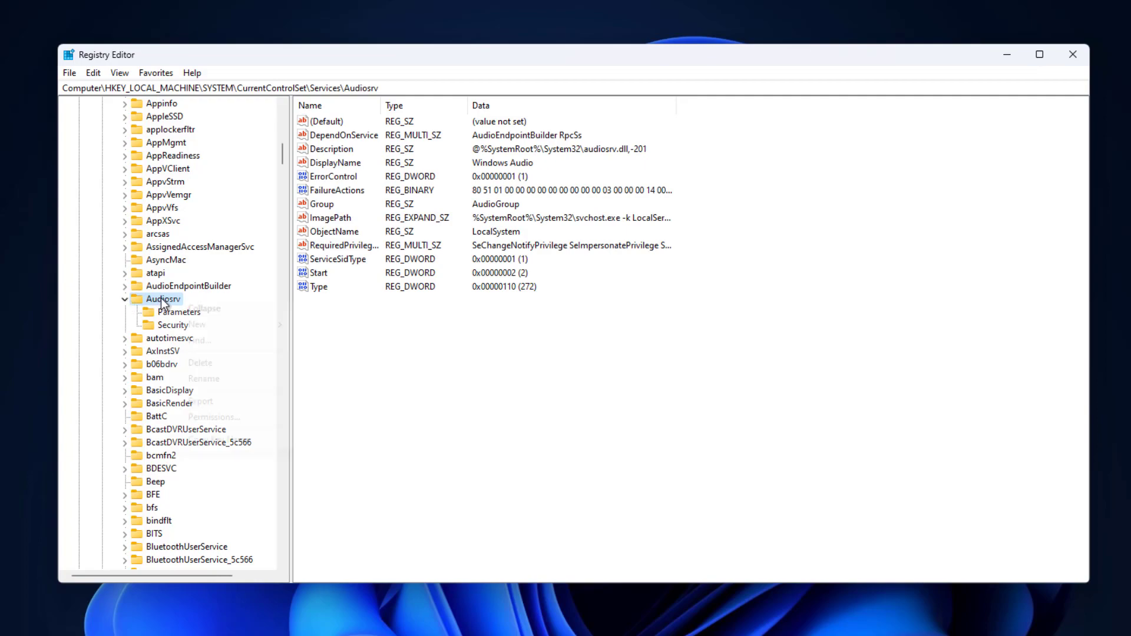
- Open the Permissions dialog for the Audiosrv key from its context menu
right_click(161, 300)
left_click(225, 433)
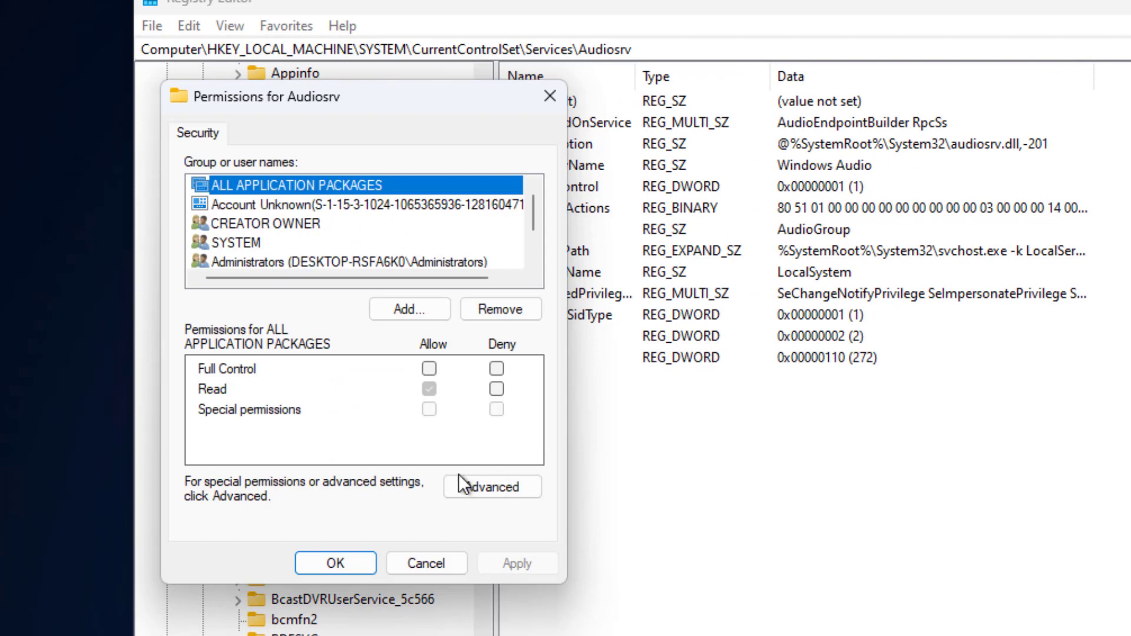
- Add SYSTEM to Audiosrv's permissions by picking it from the advanced user search
left_click(404, 310)
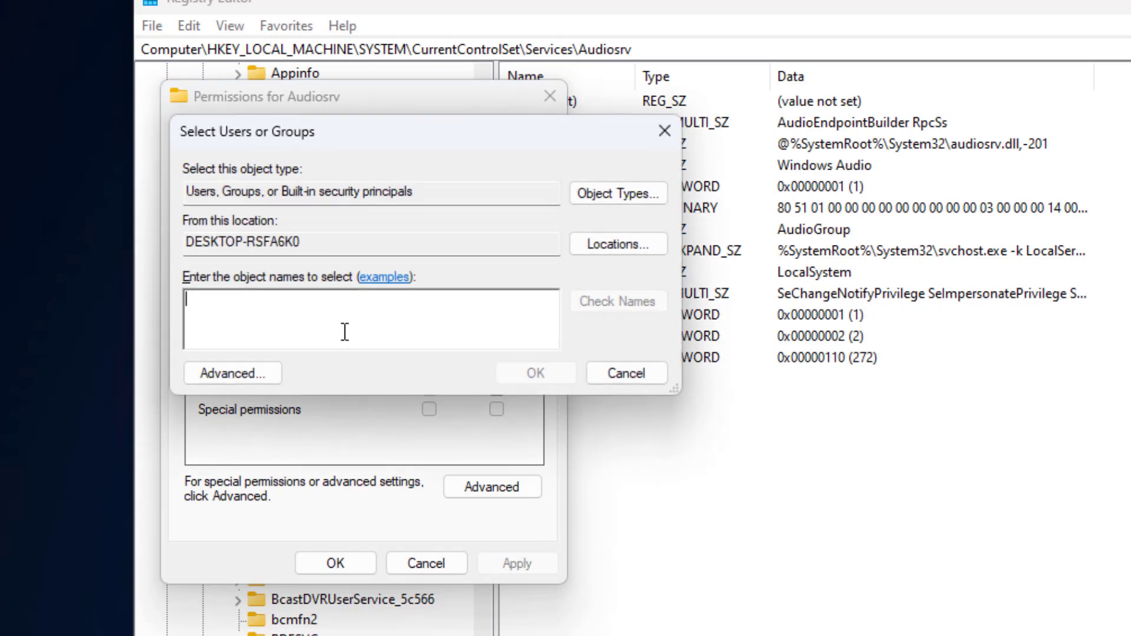
left_click(233, 372)
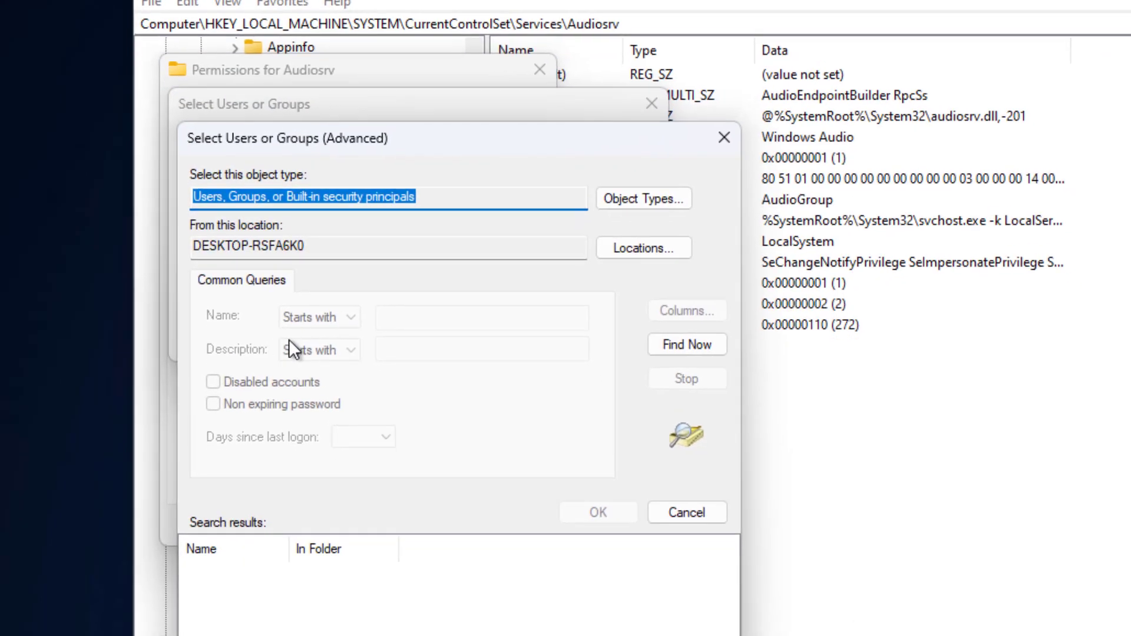
left_click(687, 345)
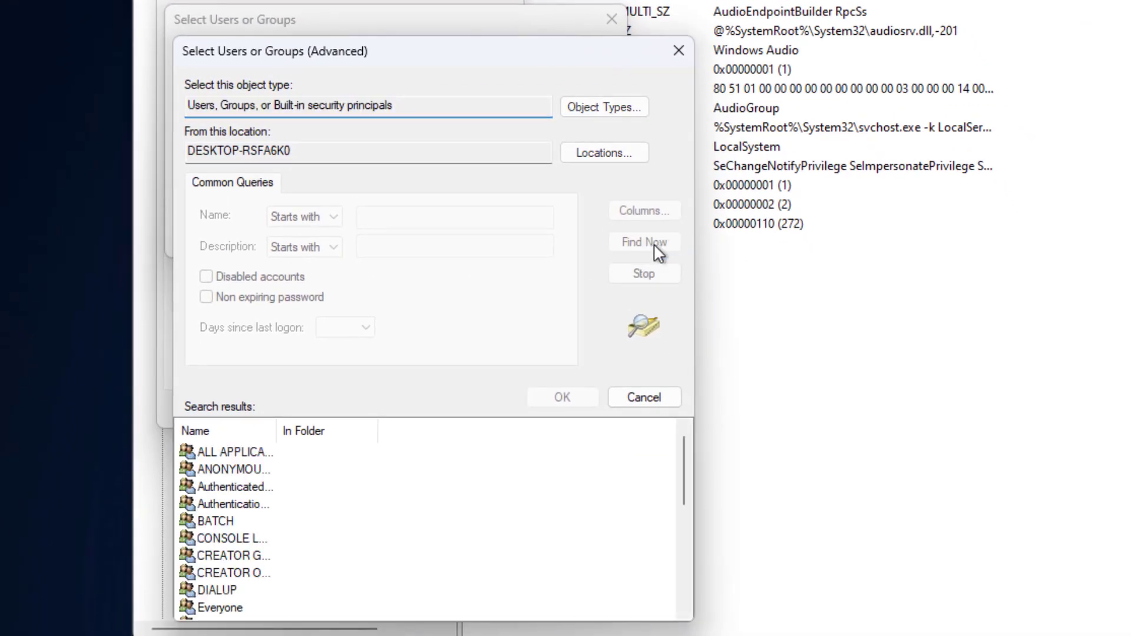
scroll(301, 499, "down", 3)
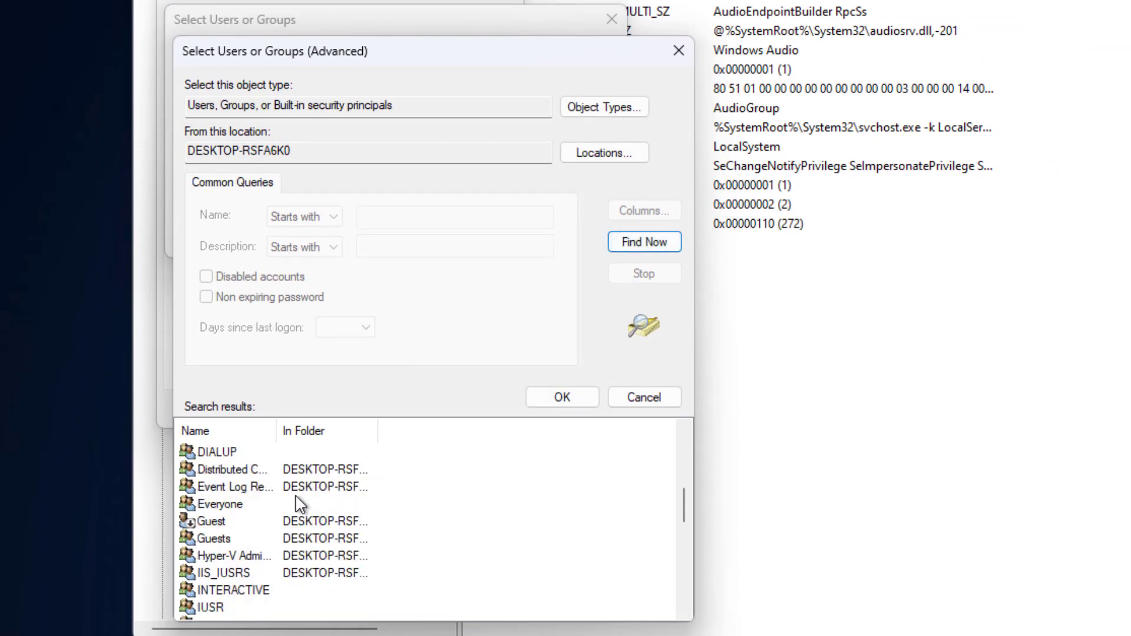
scroll(301, 503, "down", 3)
scroll(300, 504, "down", 3)
scroll(300, 504, "down", 3)
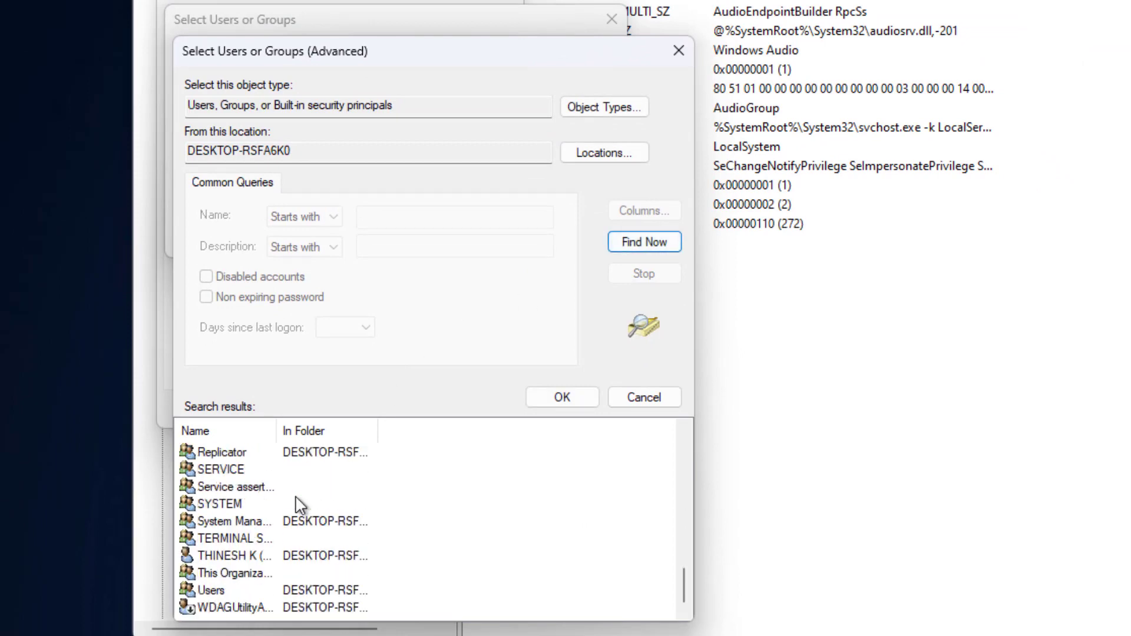
left_click(234, 504)
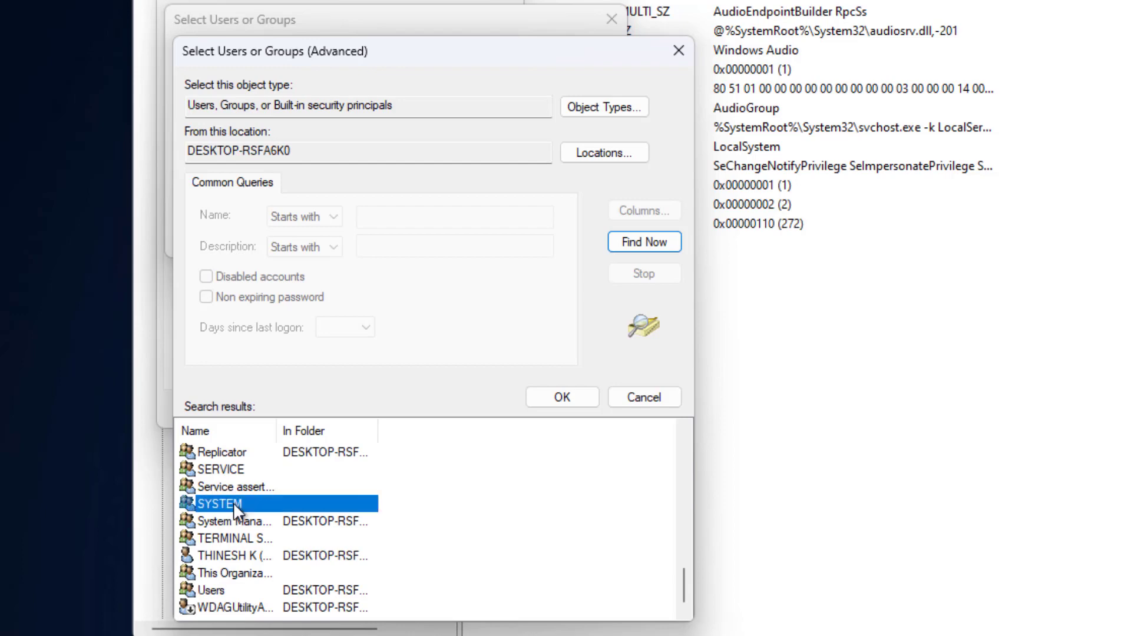
left_click(563, 398)
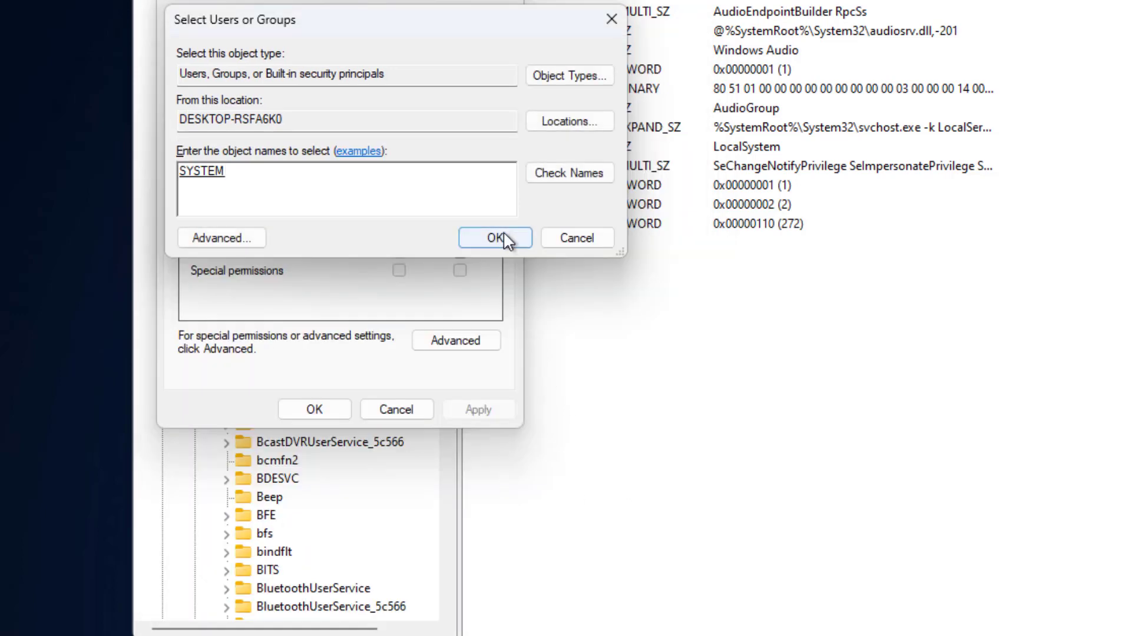
left_click(495, 238)
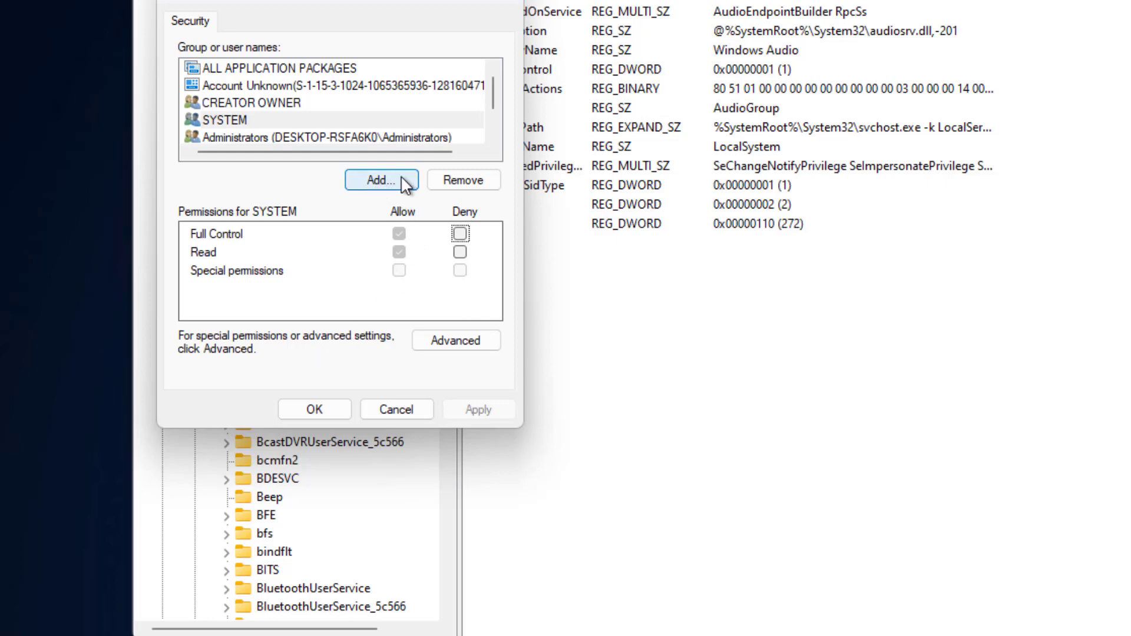
- Pick the local Administrator account from the advanced user search for Audiosrv
left_click(378, 187)
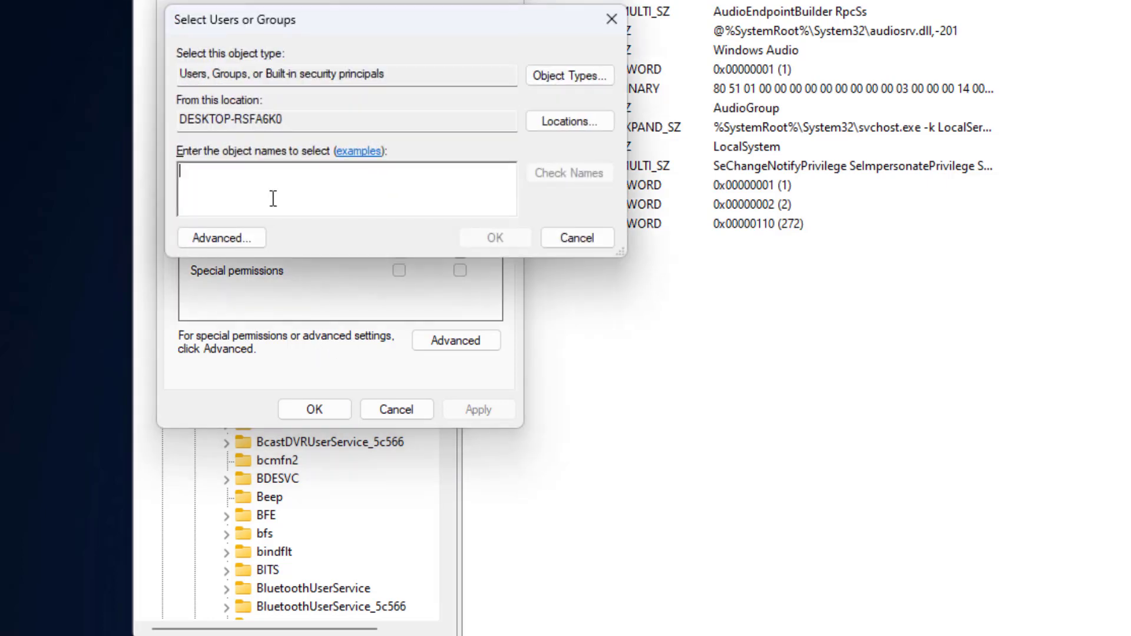
left_click(221, 237)
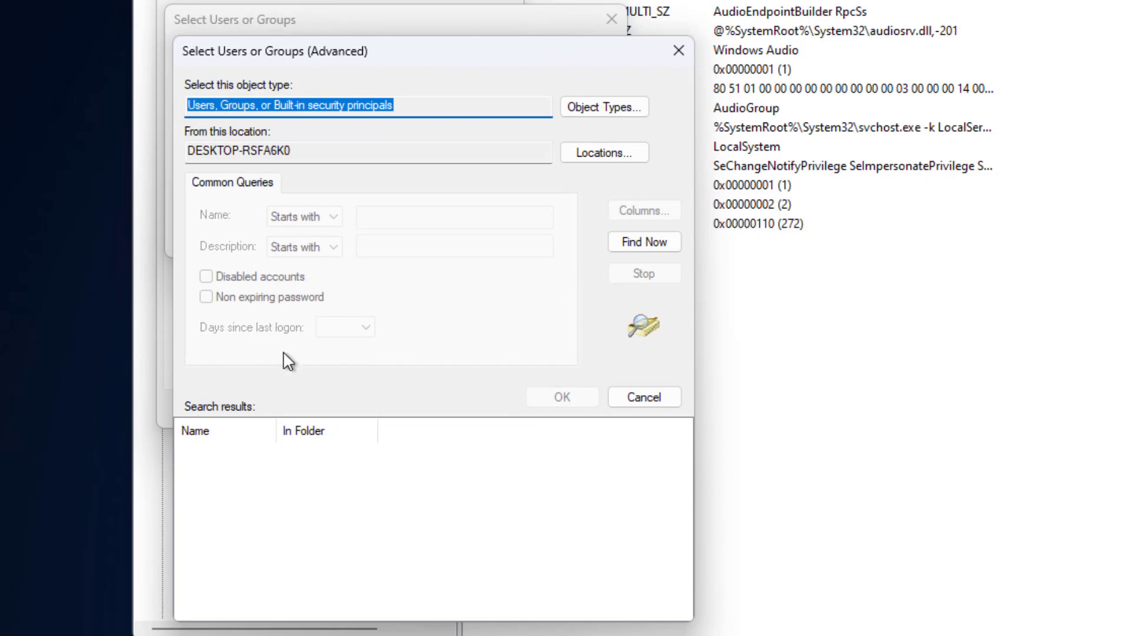
left_click(645, 241)
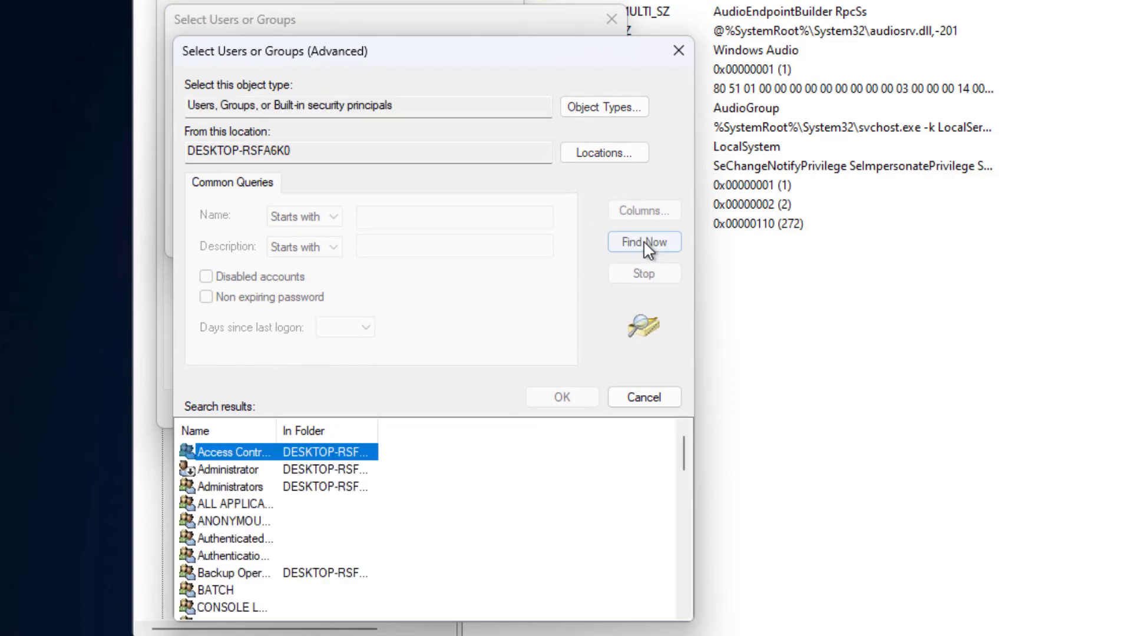
left_click(236, 469)
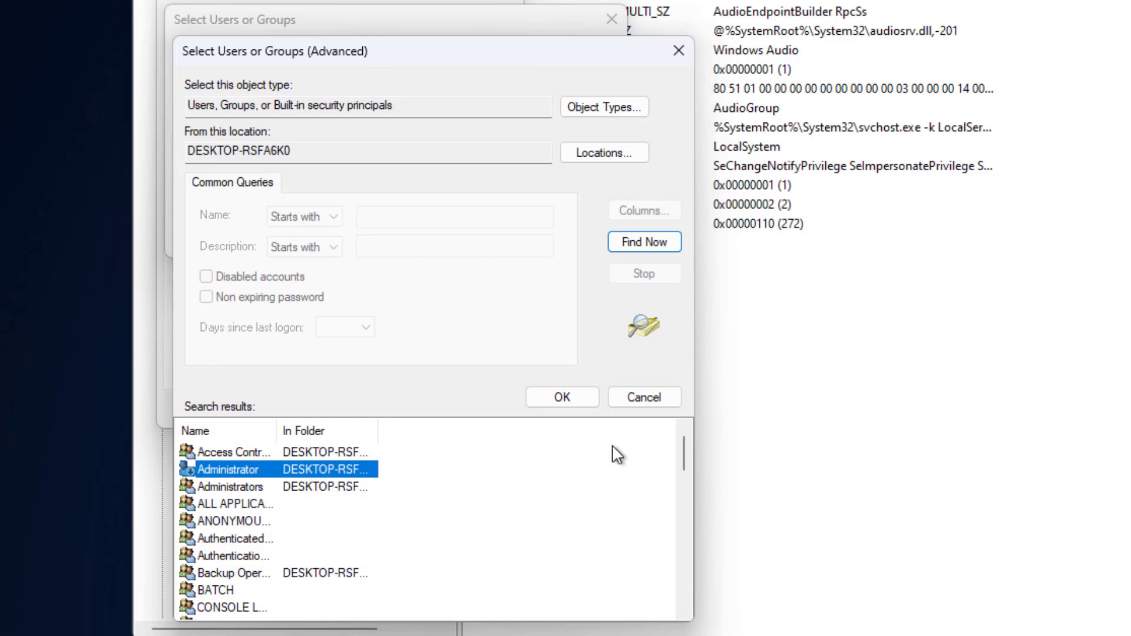
left_click(562, 397)
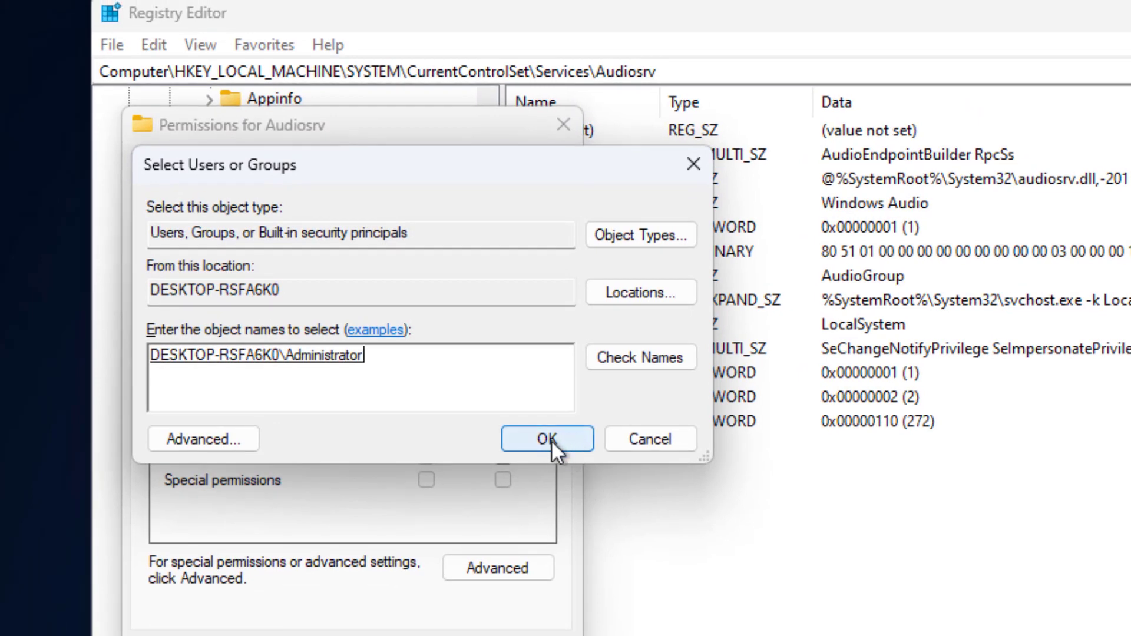
- Add Administrator to Audiosrv's permissions with Full Control allowed, and apply
left_click(551, 439)
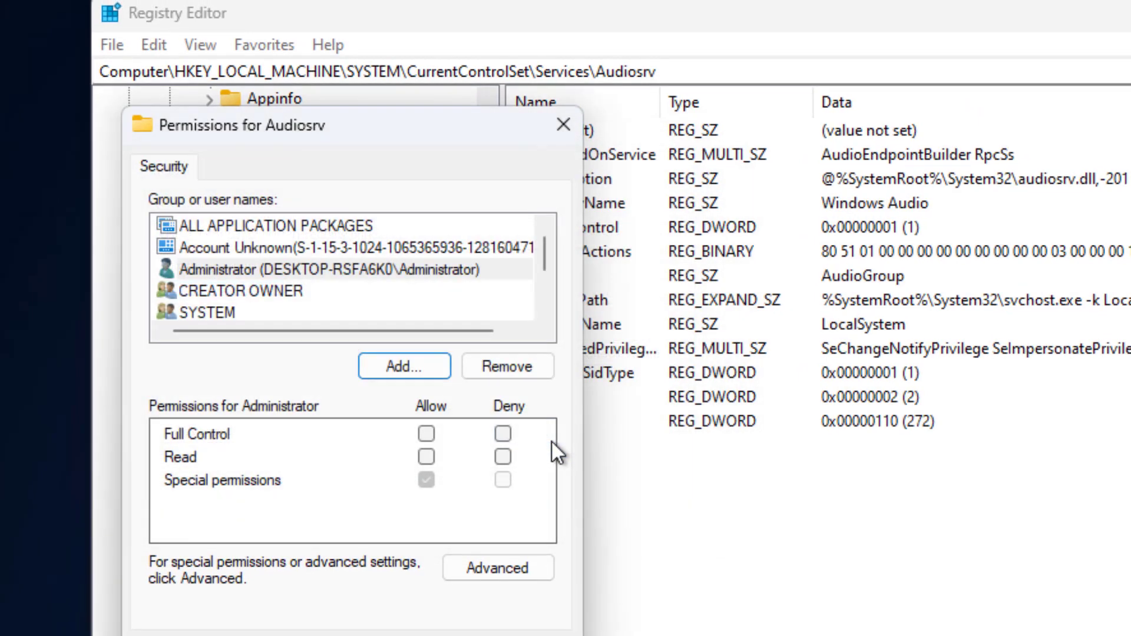
left_click(426, 434)
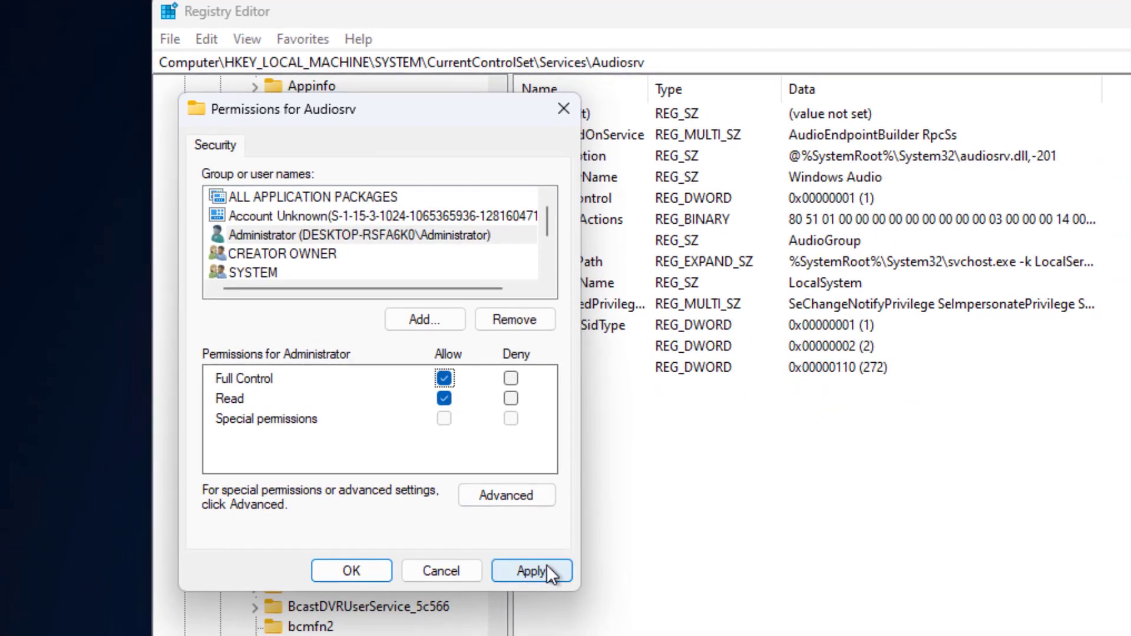
left_click(553, 563)
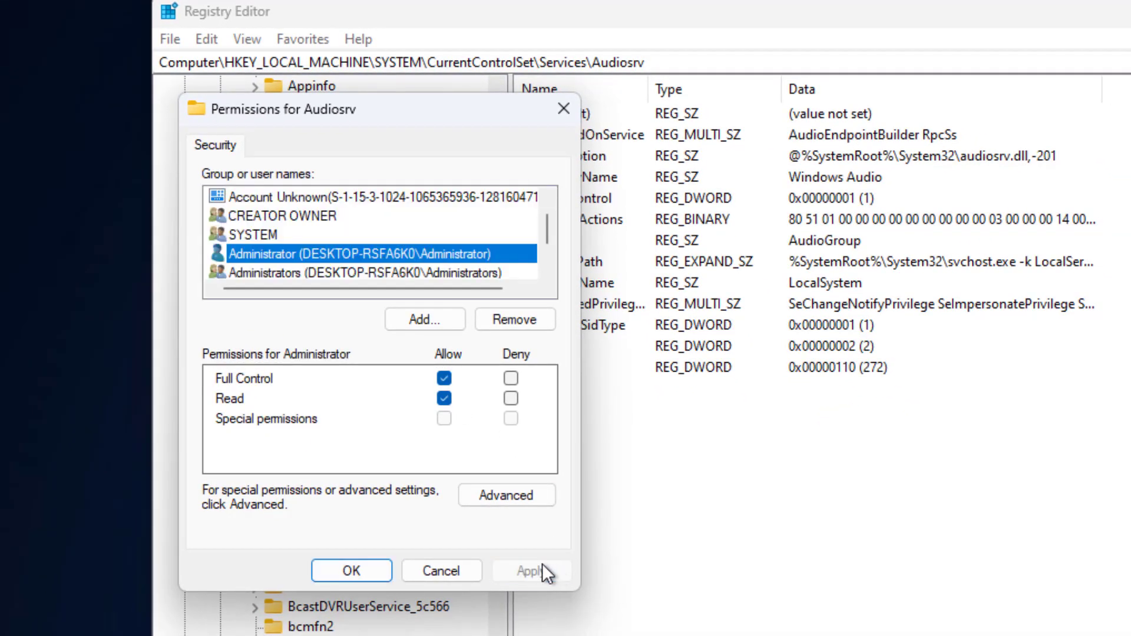
- Confirm the Audiosrv permission settings so Administrator's access is applied
left_click(352, 571)
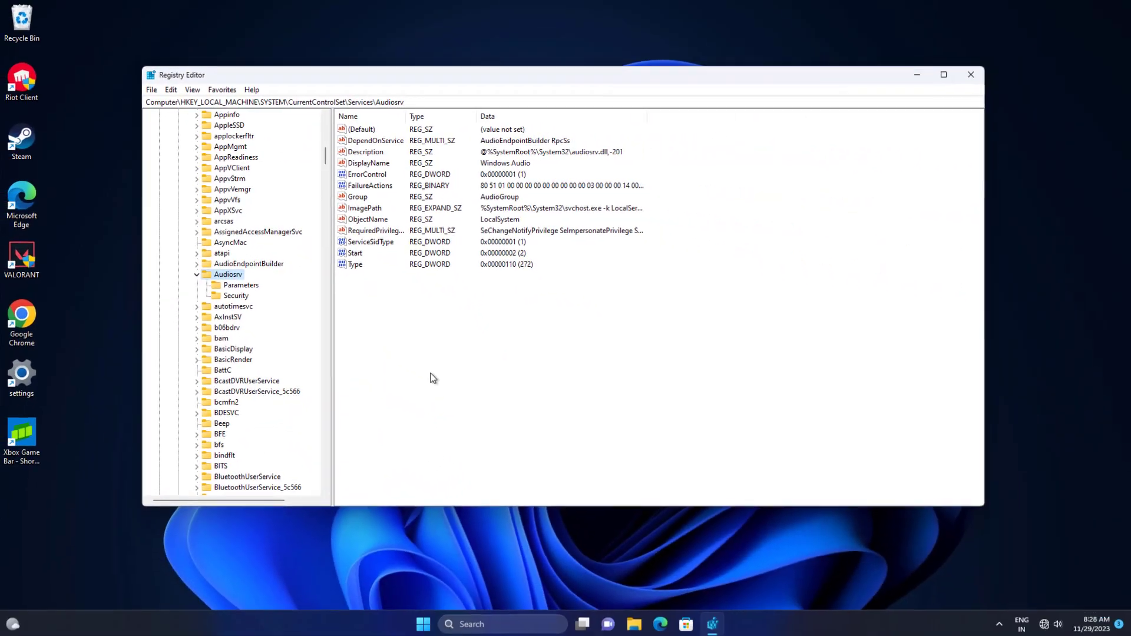